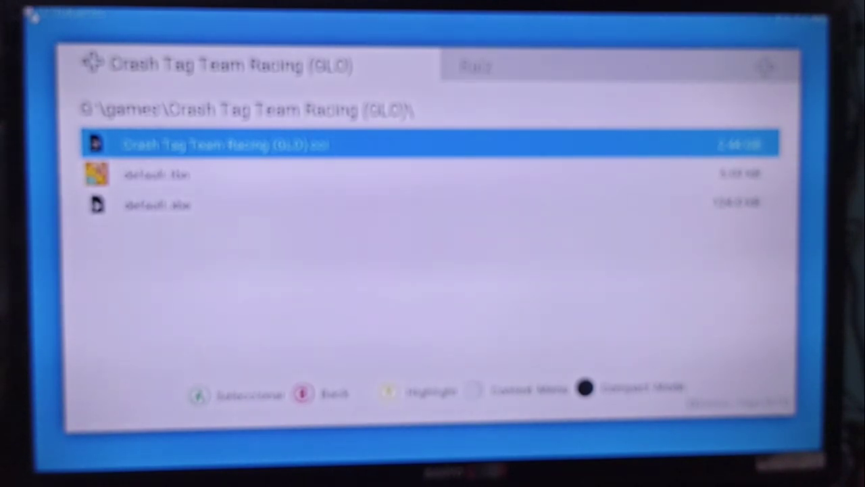
pyautogui.press('BackSpace')
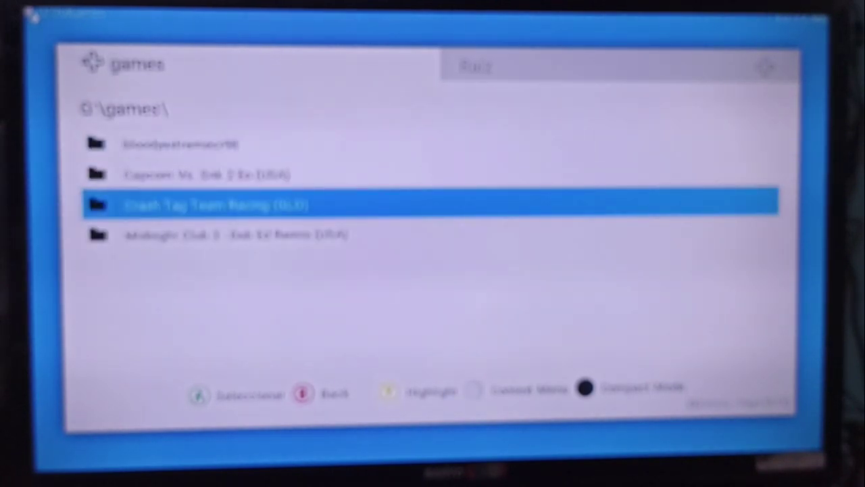
pyautogui.press('Down')
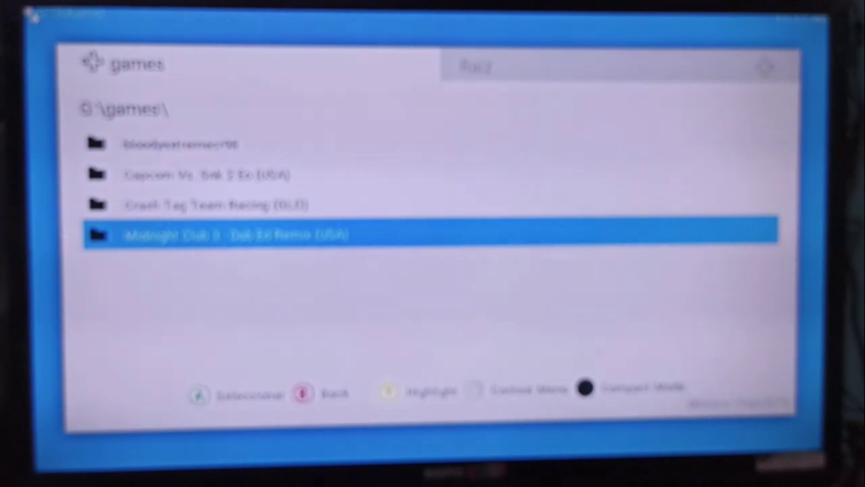
pyautogui.press('Return')
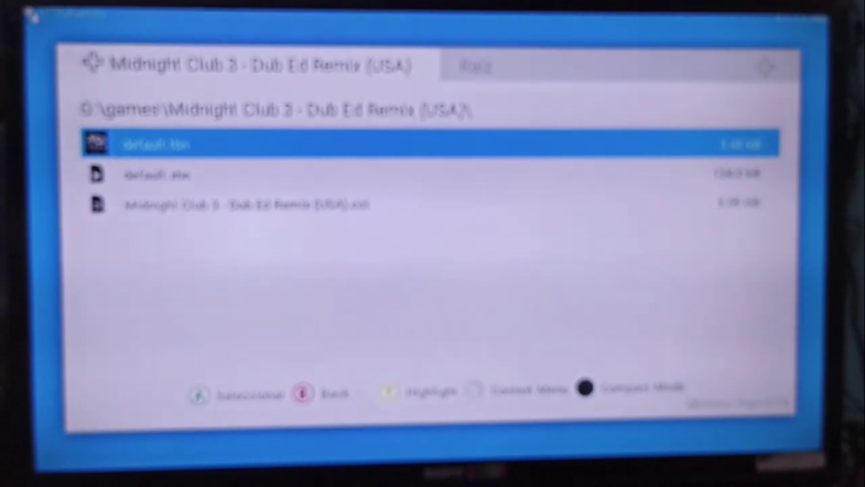
pyautogui.press('Down')
pyautogui.press('Down')
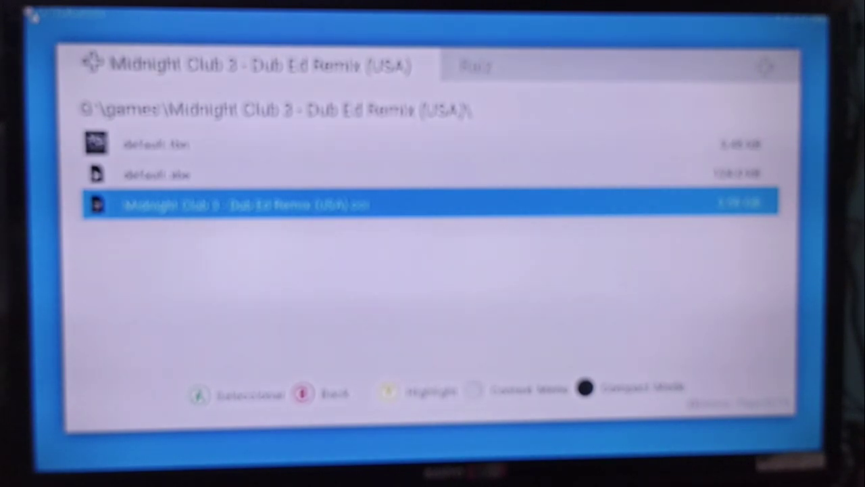
pyautogui.press('BackSpace')
pyautogui.press('BackSpace')
pyautogui.press('BackSpace')
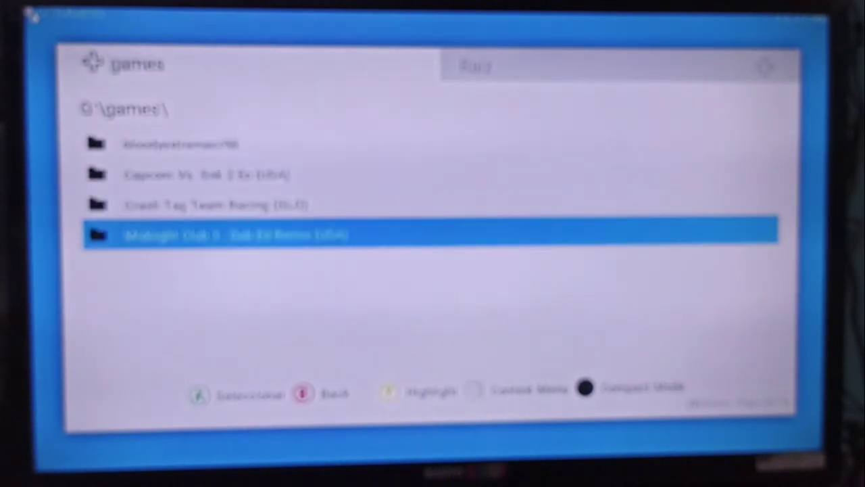
pyautogui.press('BackSpace')
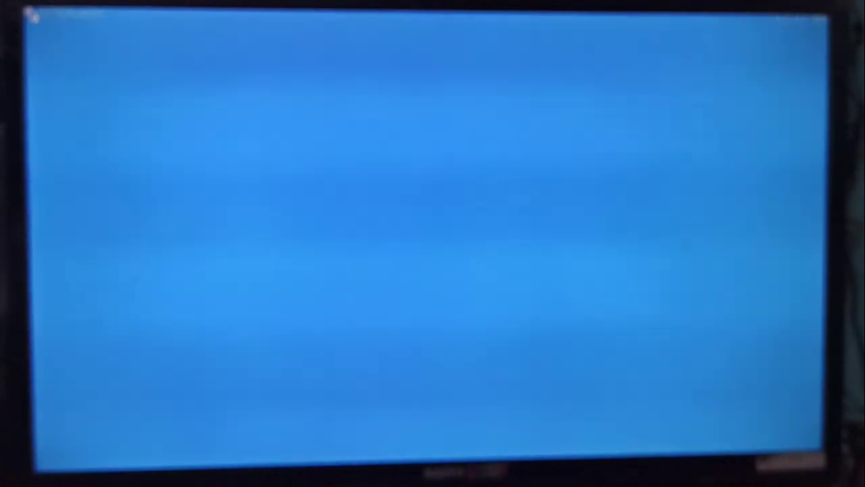
pyautogui.press('BackSpace')
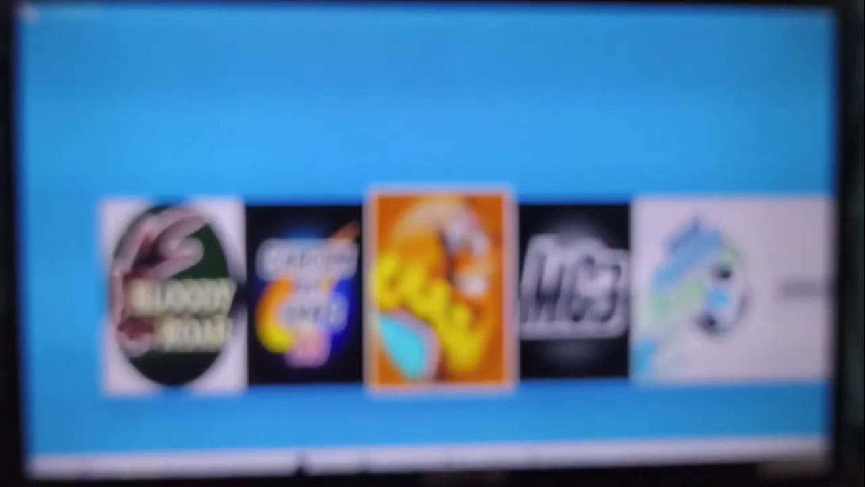
pyautogui.press('Right')
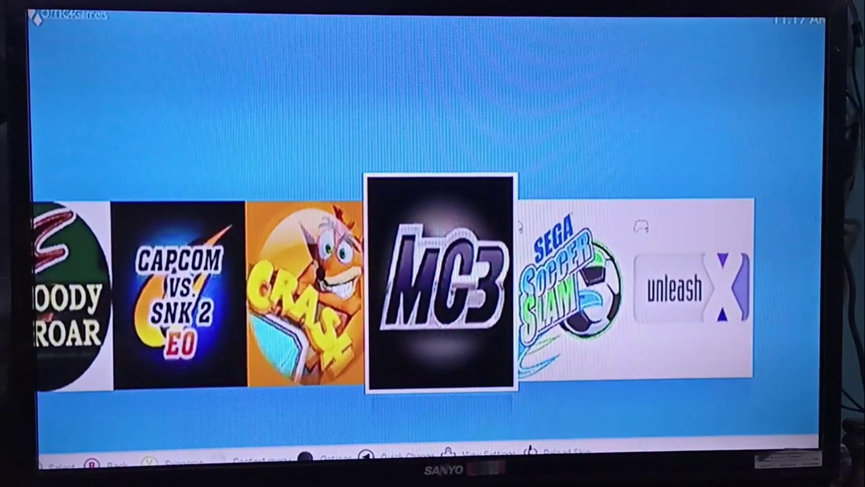
pyautogui.press('Return')
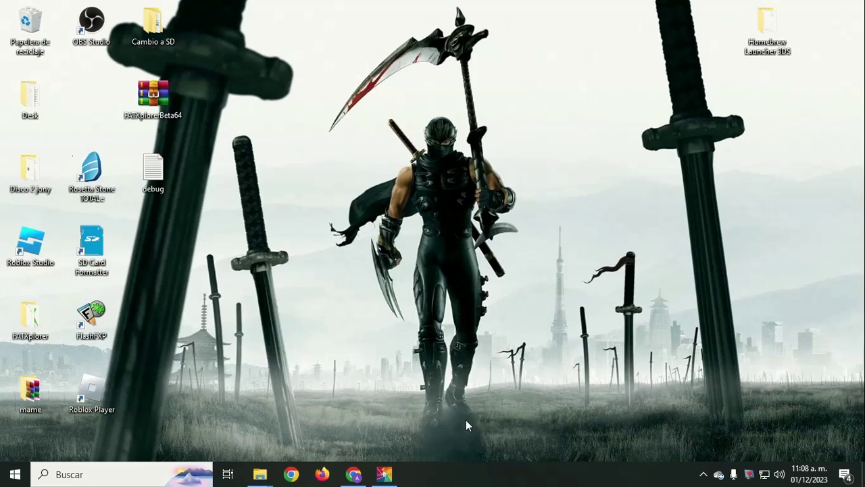
# Download Repackinator-win-x64.zip from the Repackinator V1.4.4 release on GitHub into the Cambio a SD folder and close the browser
pyautogui.click(353, 474)
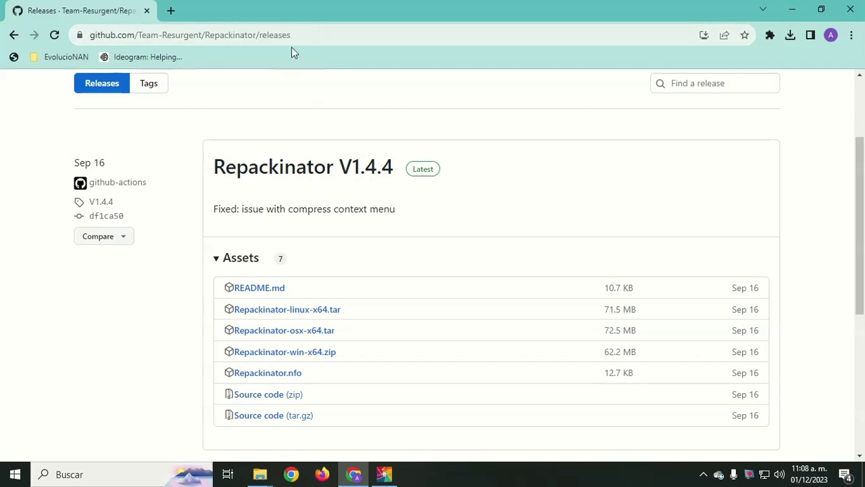
pyautogui.scroll(-3, 319, 189)
pyautogui.scroll(-2, 318, 199)
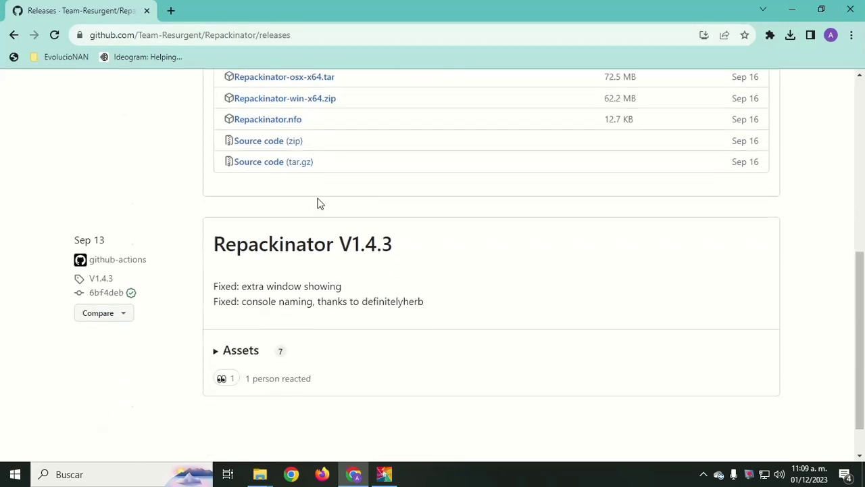
pyautogui.scroll(5, 318, 203)
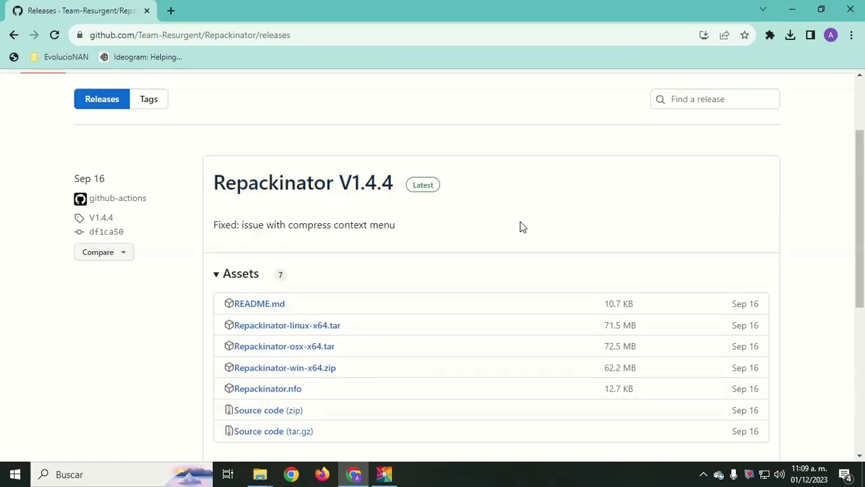
pyautogui.scroll(-1, 471, 266)
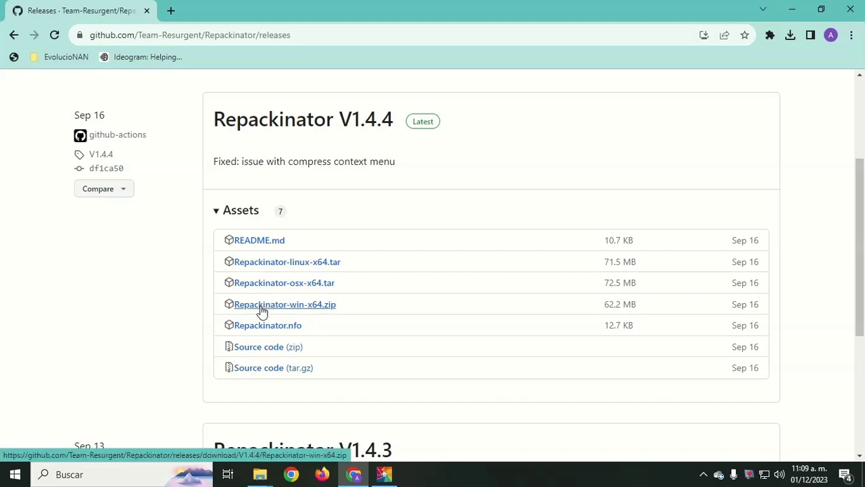
pyautogui.click(310, 306)
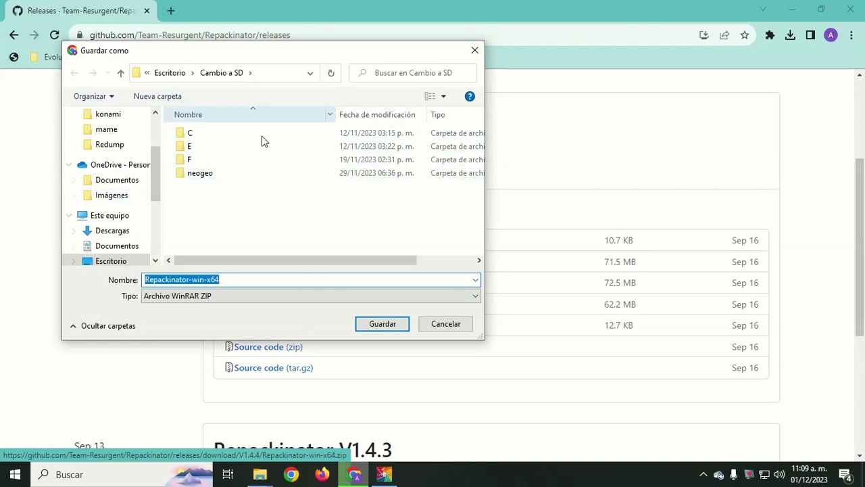
pyautogui.click(383, 322)
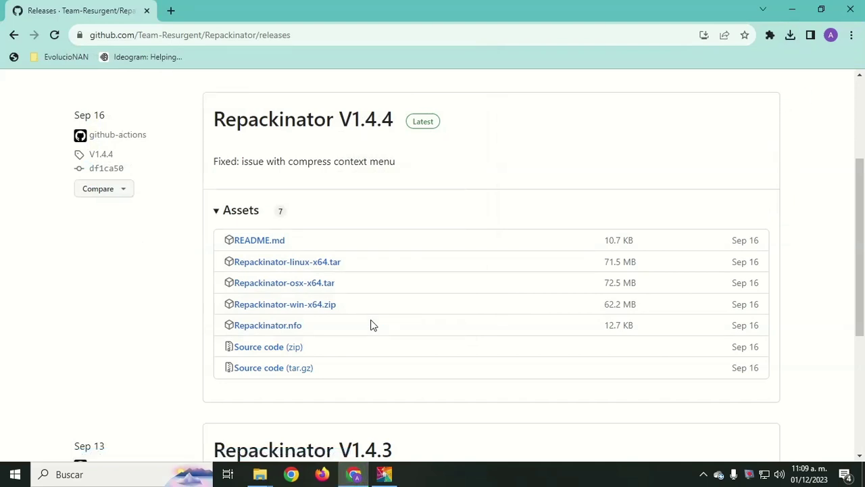
pyautogui.click(850, 10)
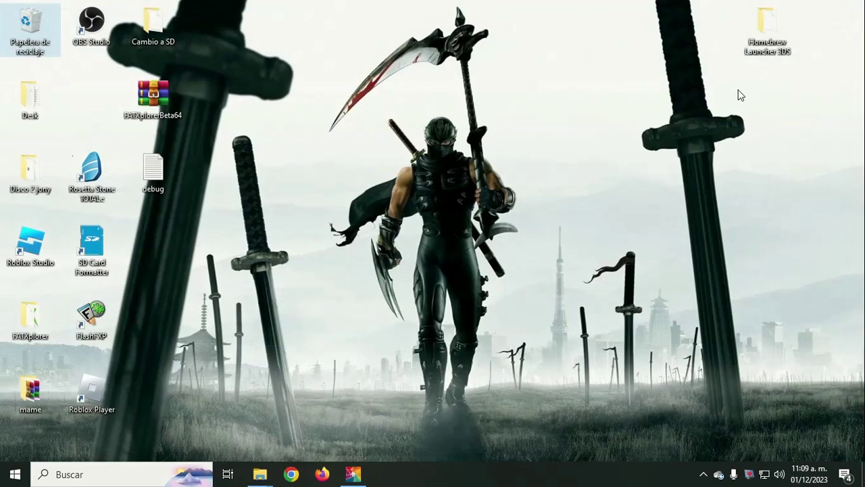
# Open the Cambio a SD folder and extract the Repackinator-win-x64 archive into its own Repackinator-win-x64 subfolder
pyautogui.click(134, 18)
pyautogui.doubleClick(134, 18)
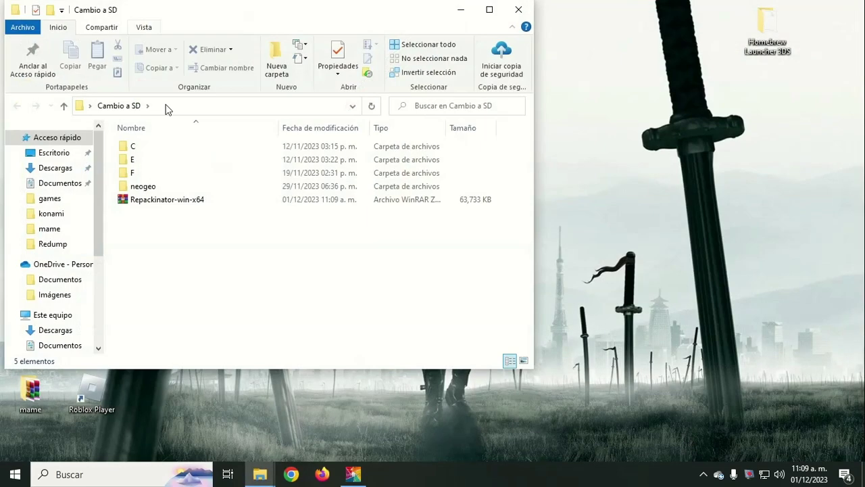
pyautogui.click(164, 202)
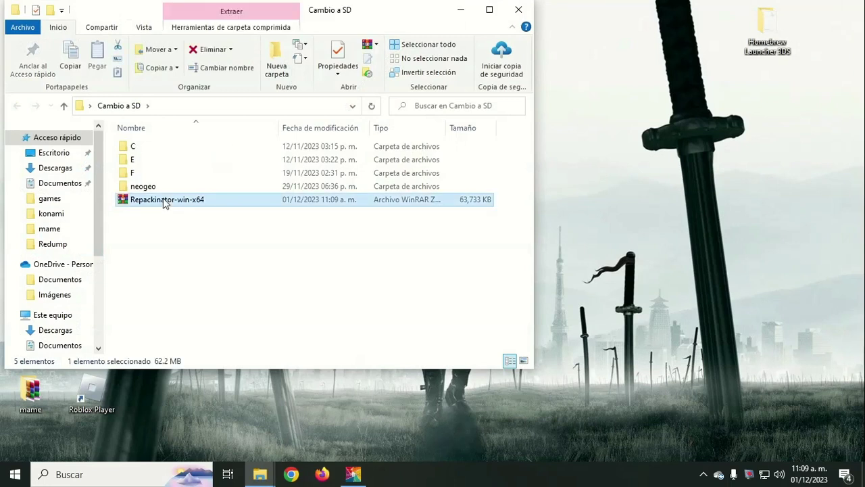
pyautogui.rightClick(144, 200)
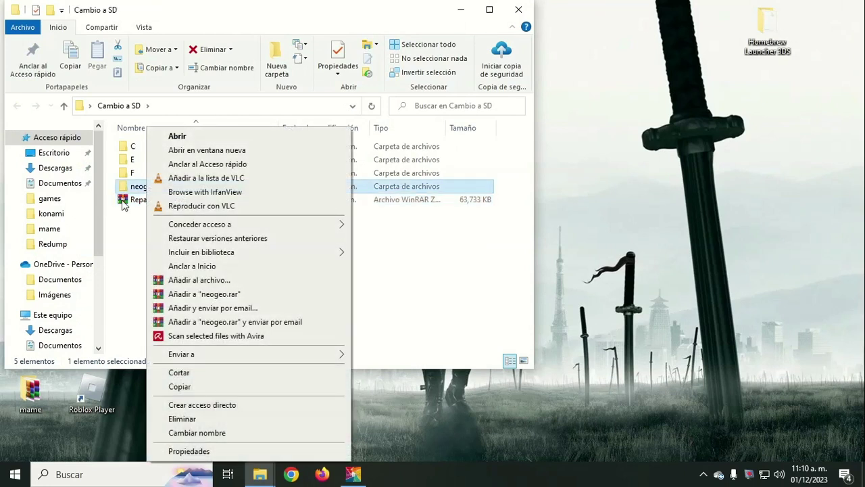
pyautogui.click(124, 203)
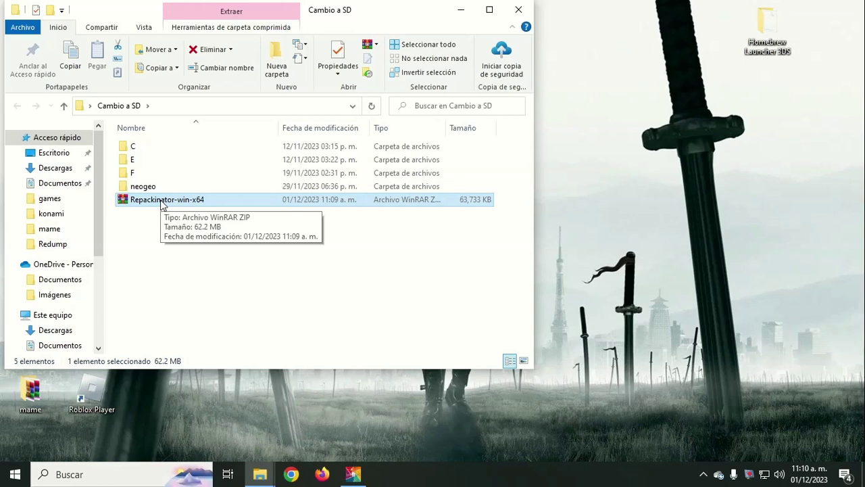
pyautogui.rightClick(138, 201)
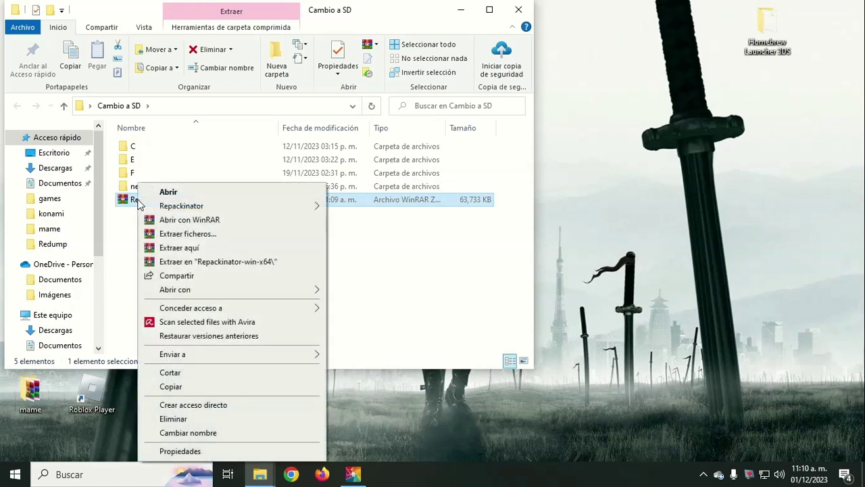
pyautogui.click(181, 263)
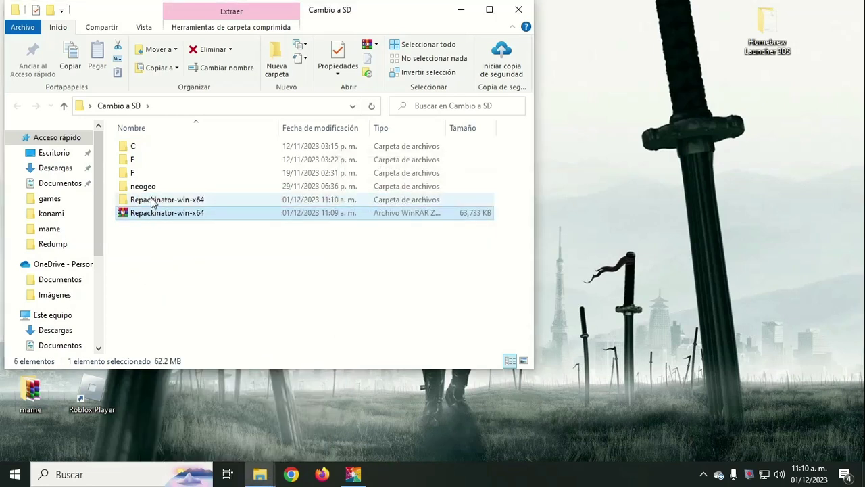
# Run the repackinator application from the extracted folder as administrator and maximize its window
pyautogui.doubleClick(153, 203)
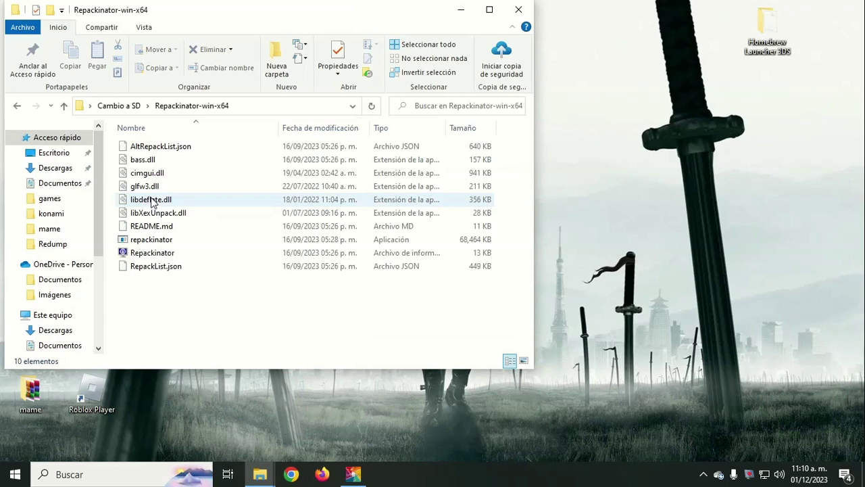
pyautogui.rightClick(152, 257)
pyautogui.rightClick(137, 242)
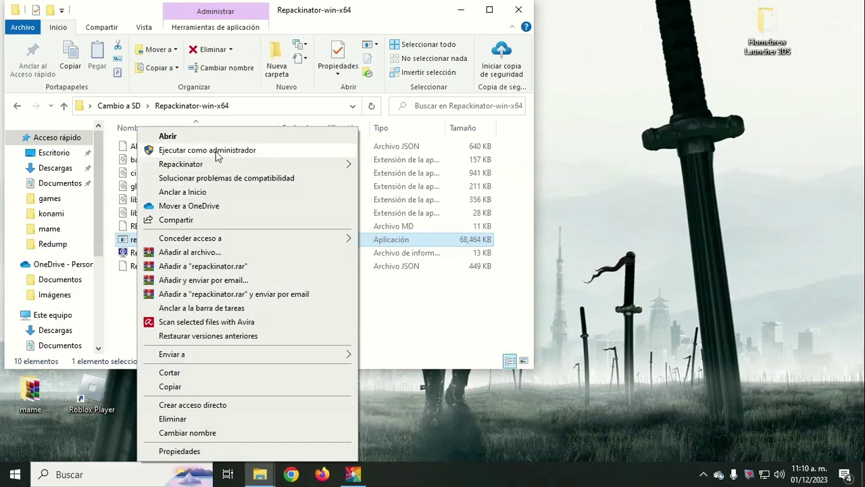
pyautogui.click(217, 156)
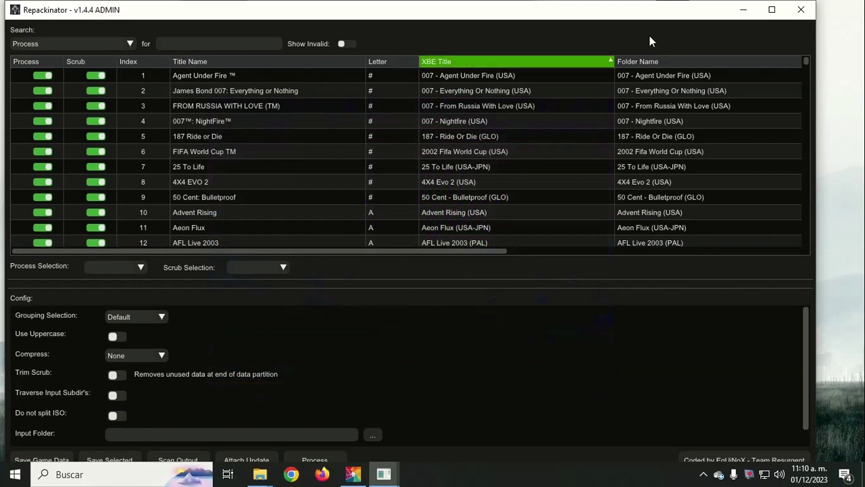
pyautogui.click(771, 10)
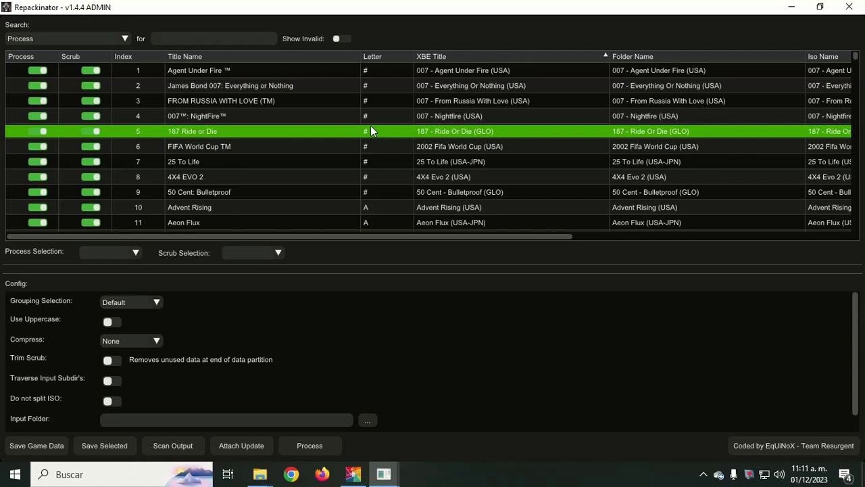
# Look through the list of games and choose a compression type in the Compress setting
pyautogui.scroll(-10, 370, 128)
pyautogui.scroll(-15, 228, 148)
pyautogui.scroll(-20, 228, 148)
pyautogui.scroll(-17, 228, 148)
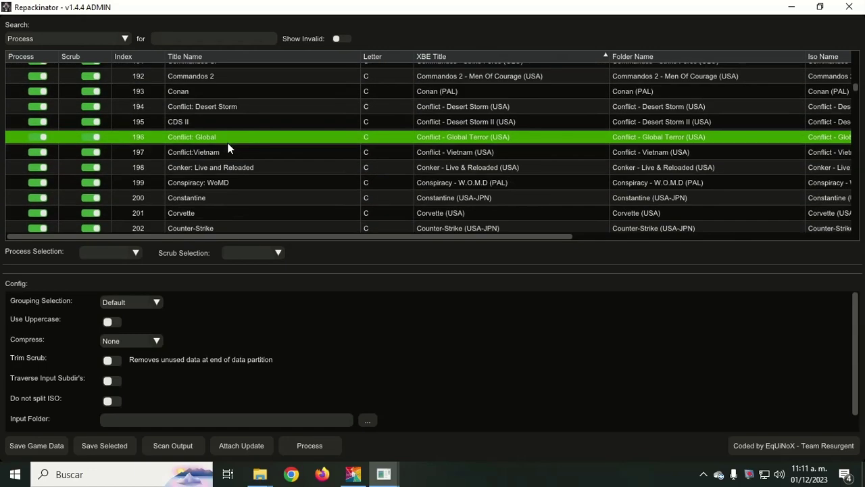
pyautogui.scroll(-7, 228, 148)
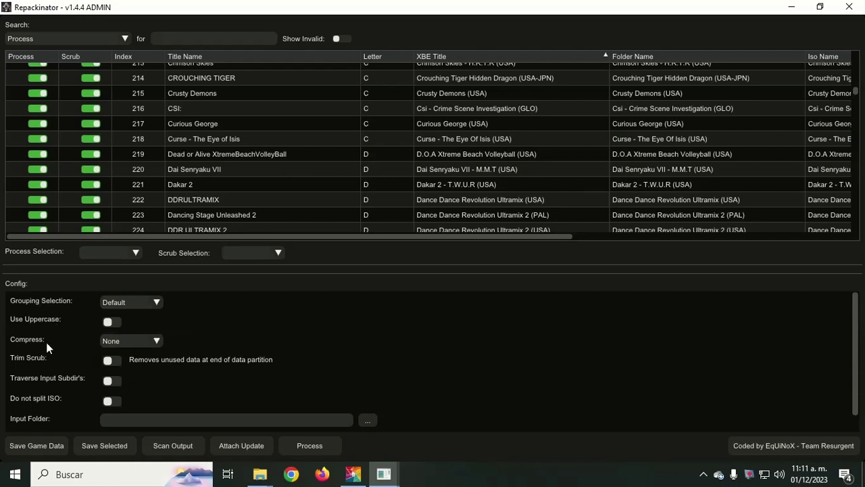
pyautogui.click(157, 342)
pyautogui.click(123, 371)
# Minimize Repackinator, its console and the Repackinator-win-x64 folder window, and bring up the Redump folder window
pyautogui.click(793, 6)
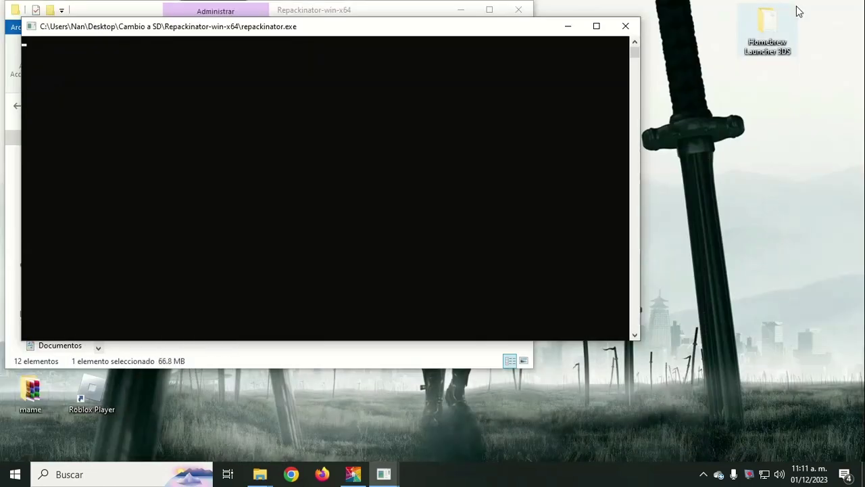
pyautogui.click(568, 25)
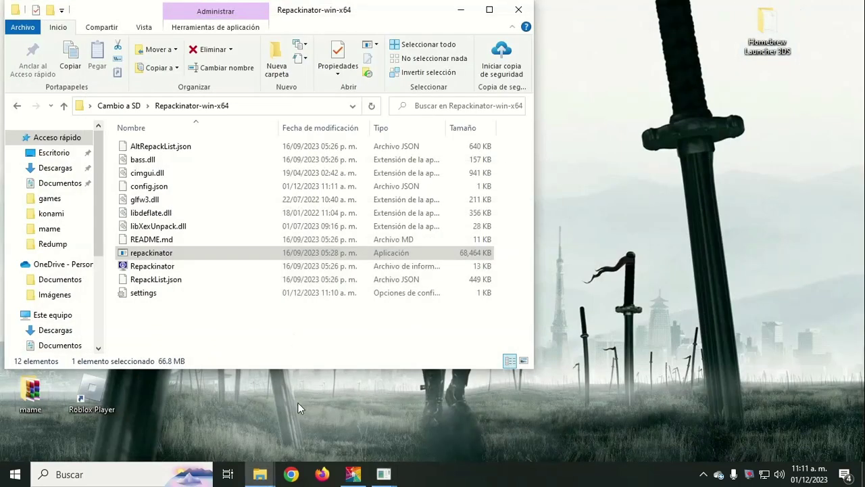
pyautogui.click(461, 10)
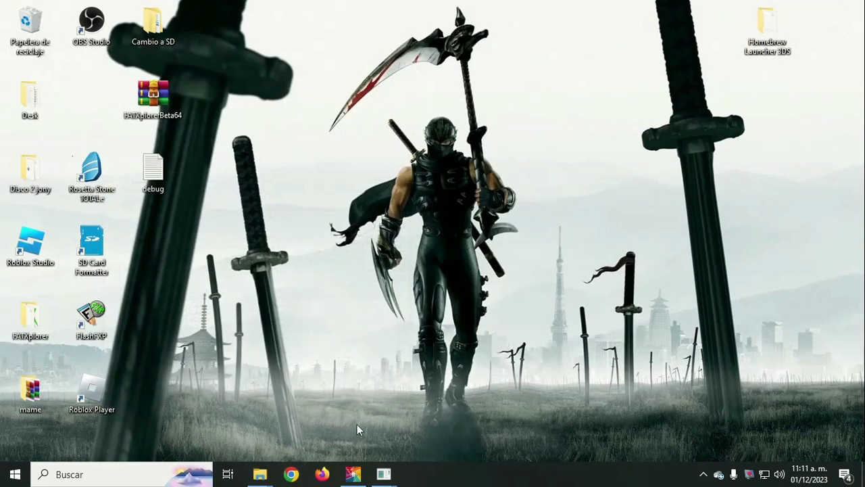
pyautogui.moveTo(257, 480)
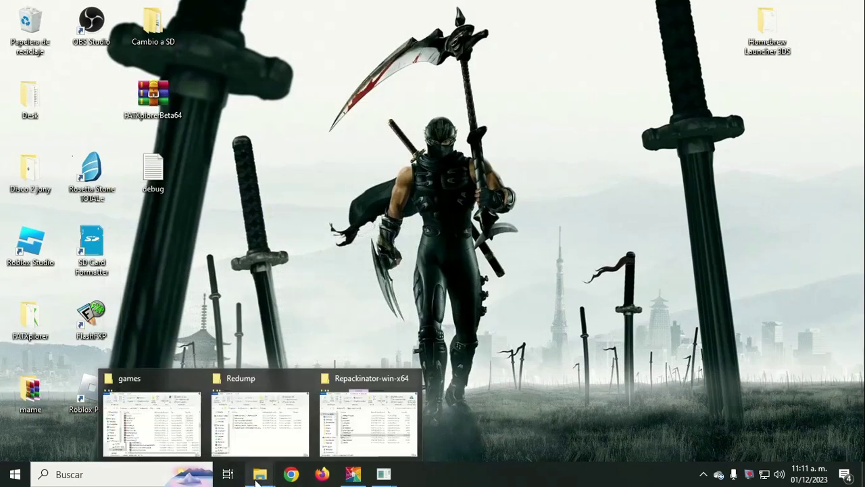
pyautogui.click(239, 436)
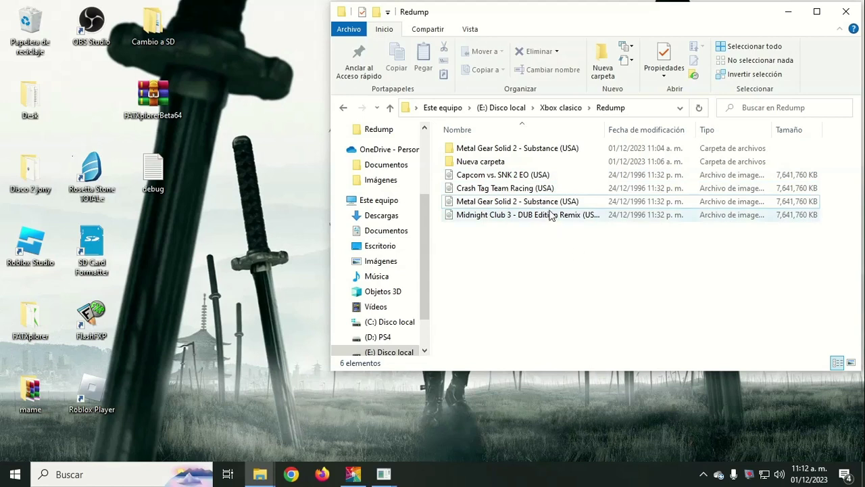
# Check the contents of the Nueva carpeta subfolder and return to the Redump folder
pyautogui.click(520, 177)
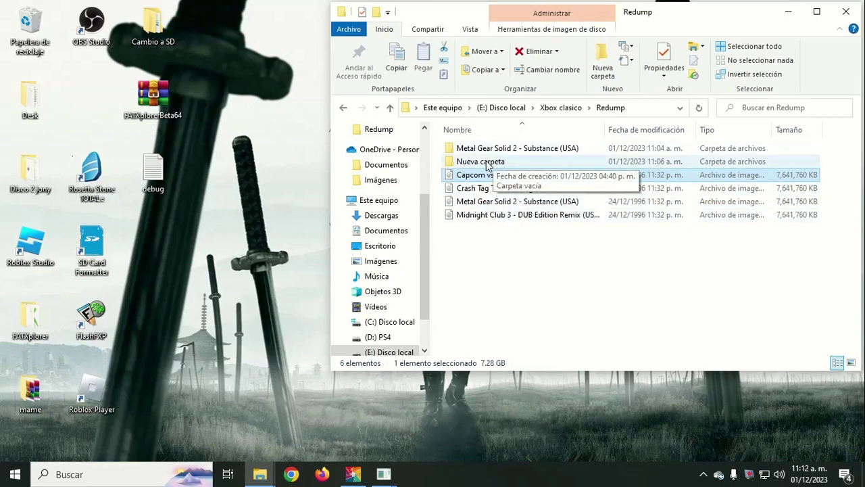
pyautogui.doubleClick(452, 162)
pyautogui.click(389, 107)
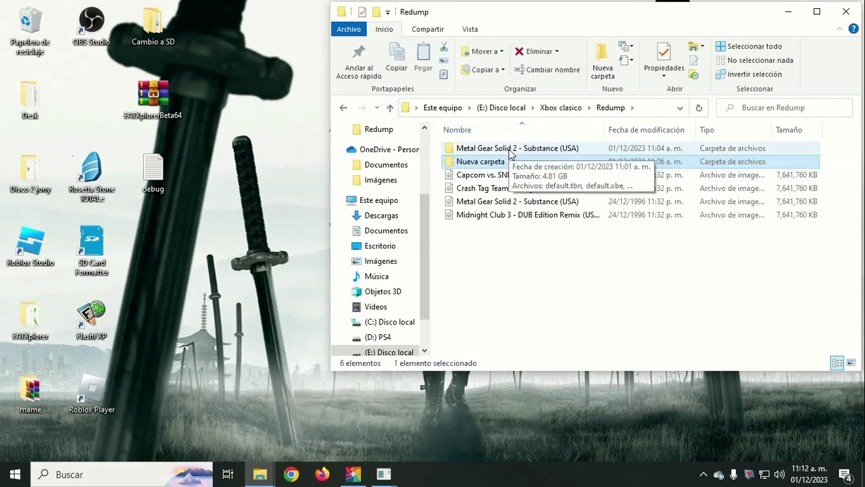
# Check the files in the Metal Gear Solid 2 - Substance (USA) folder and return to the Redump folder
pyautogui.doubleClick(510, 150)
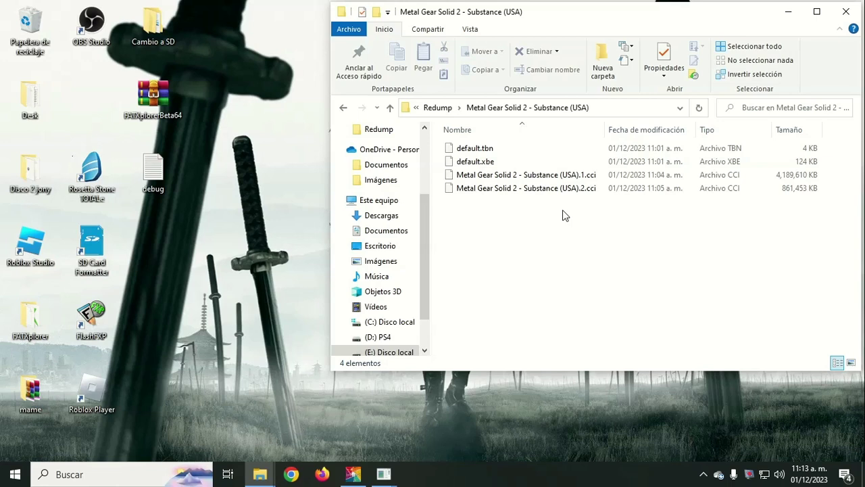
pyautogui.click(390, 110)
pyautogui.doubleClick(511, 151)
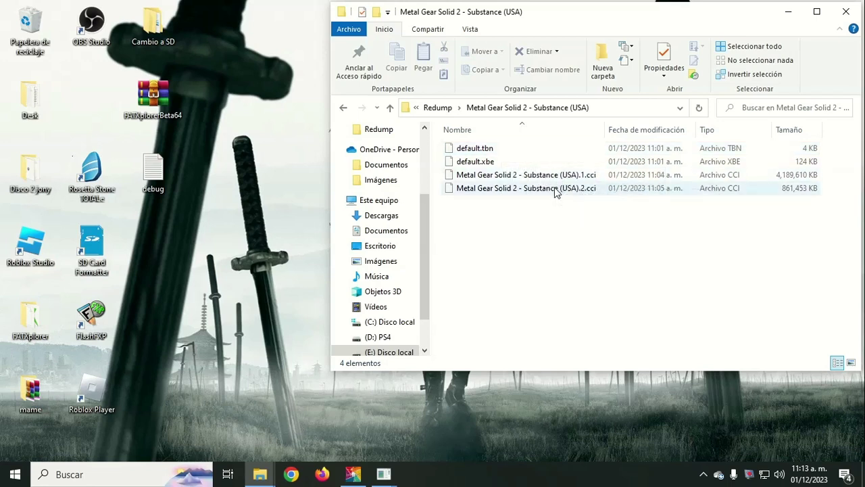
pyautogui.click(392, 108)
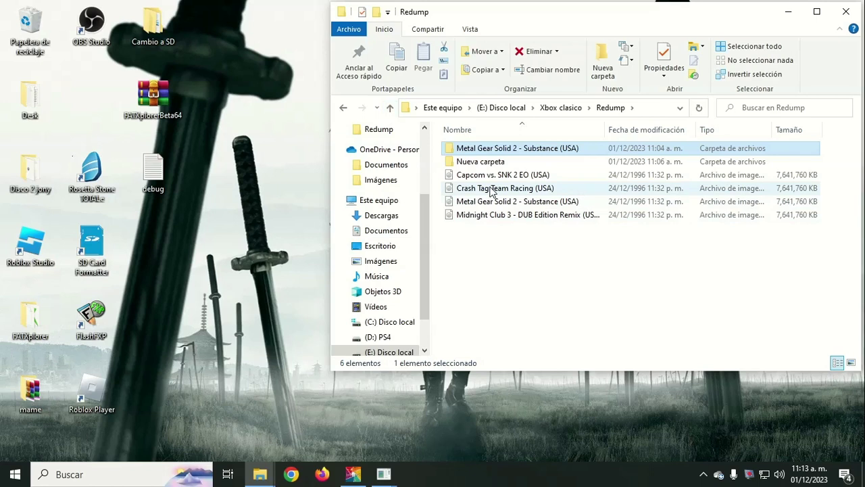
# Move the Crash Tag Team Racing (USA) disc image from Redump into the Nueva carpeta subfolder
pyautogui.doubleClick(494, 161)
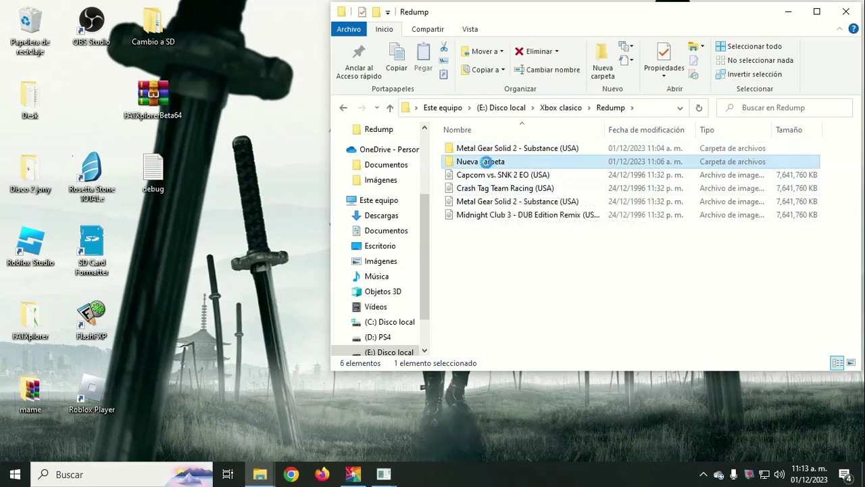
pyautogui.click(391, 108)
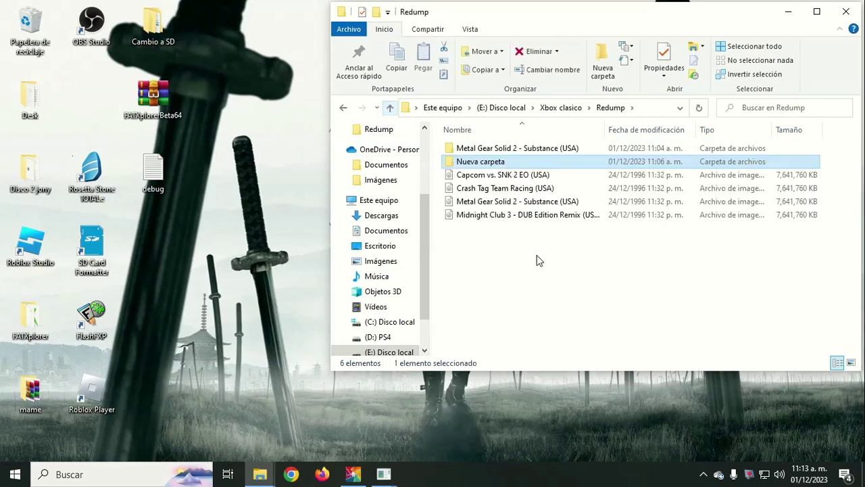
pyautogui.moveTo(473, 188); pyautogui.dragTo(477, 164)
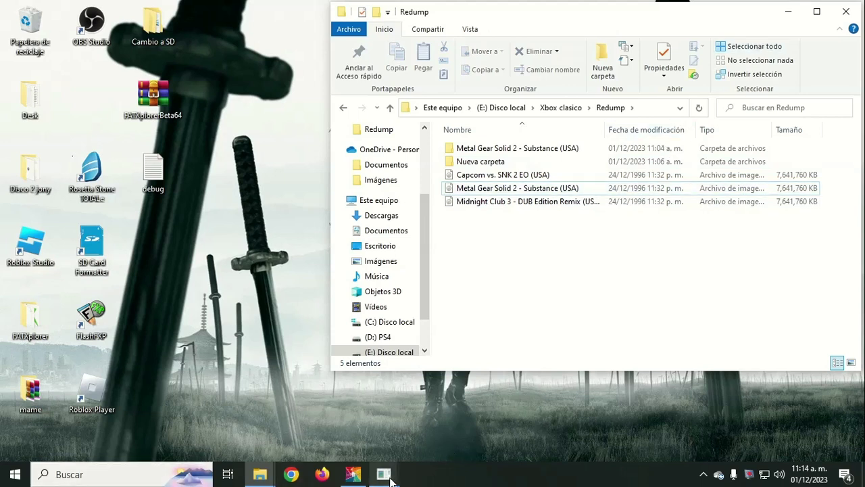
# Switch to Repackinator and set the Input Folder to E:\Xbox clasico\Redump\Nueva carpeta
pyautogui.moveTo(384, 473)
pyautogui.click(414, 437)
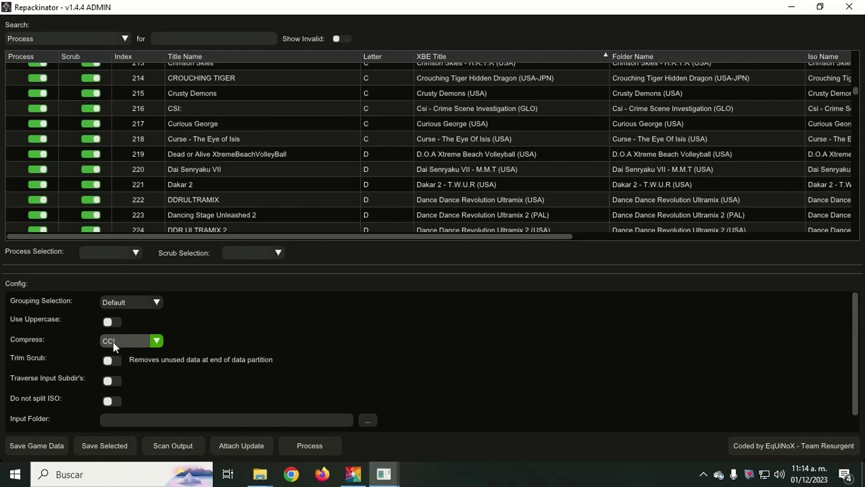
pyautogui.scroll(-1, 279, 349)
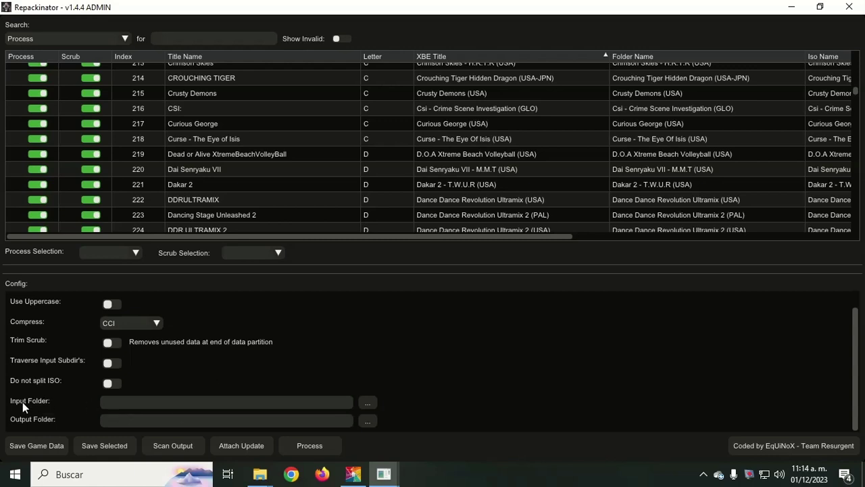
pyautogui.click(367, 403)
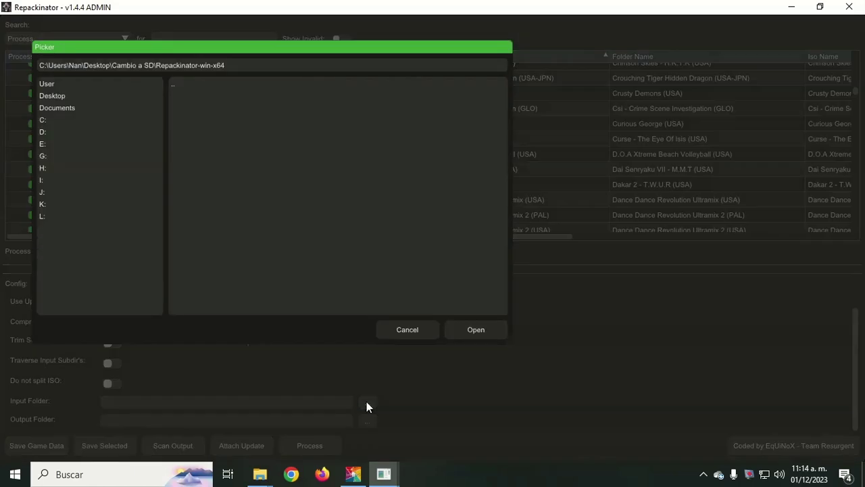
pyautogui.click(48, 145)
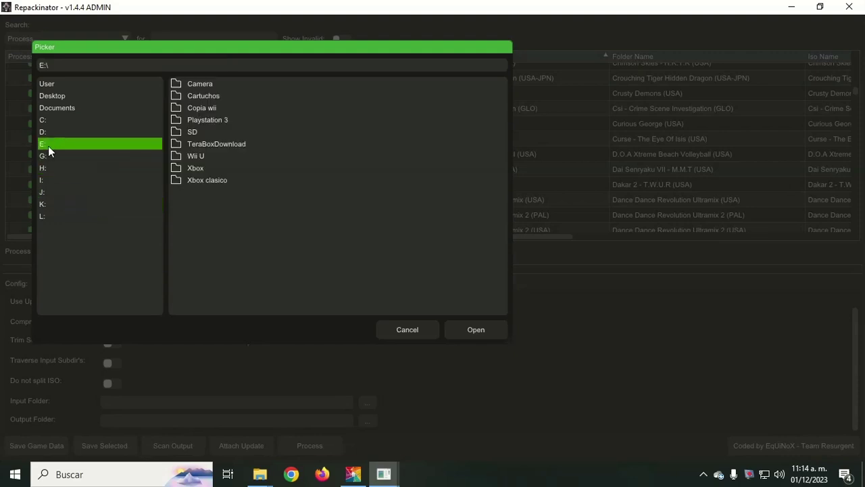
pyautogui.click(195, 181)
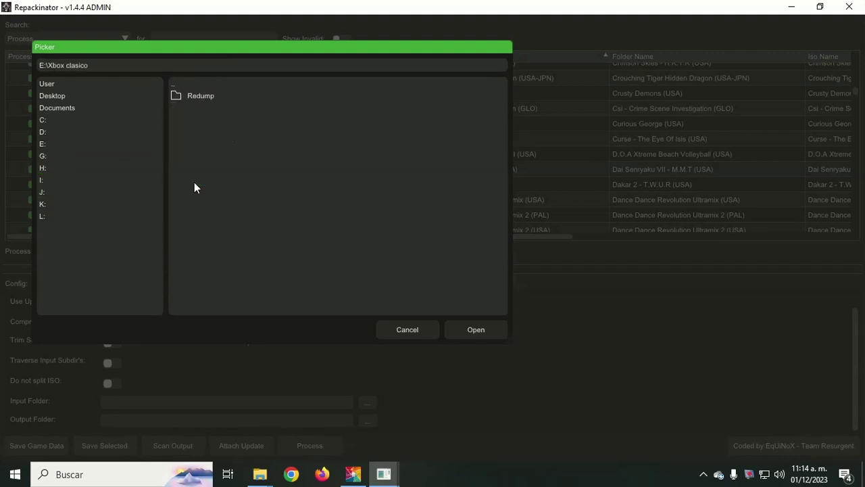
pyautogui.click(202, 97)
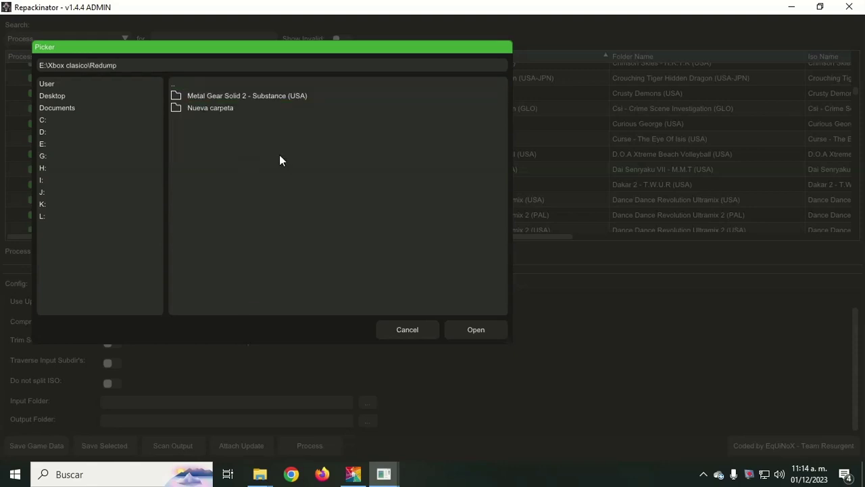
pyautogui.click(203, 107)
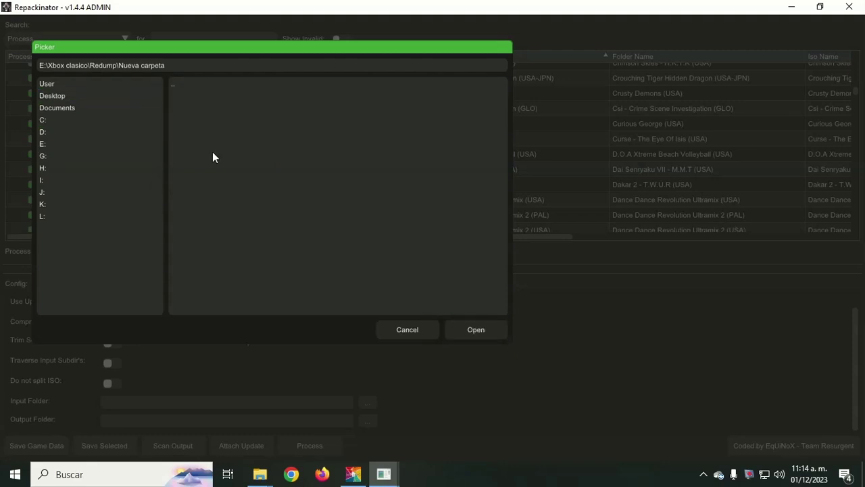
pyautogui.click(467, 324)
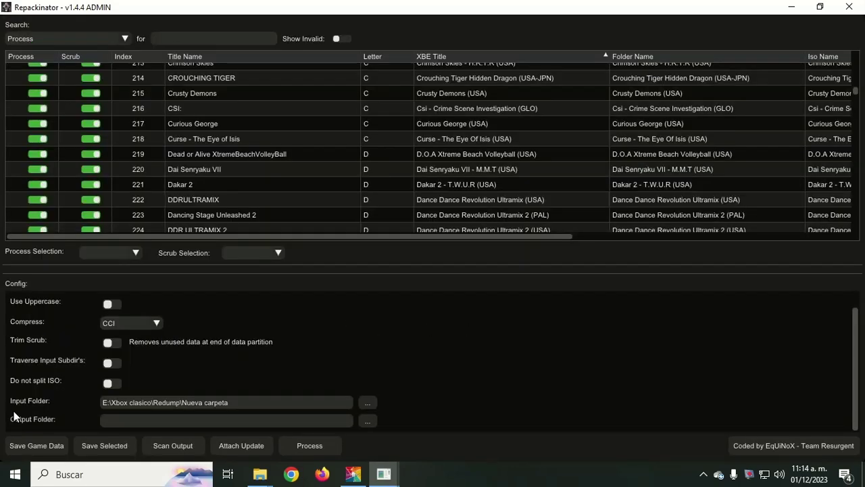
# Set the Output Folder to E:\Xbox clasico\Redump
pyautogui.click(366, 421)
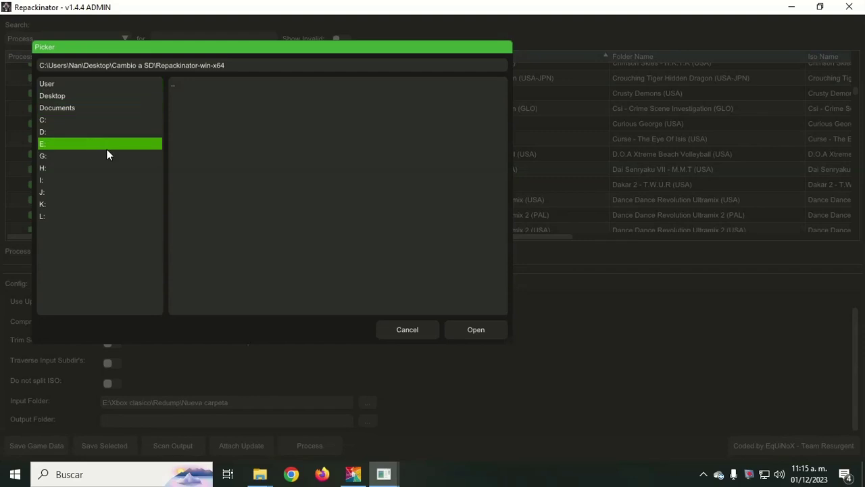
pyautogui.click(68, 143)
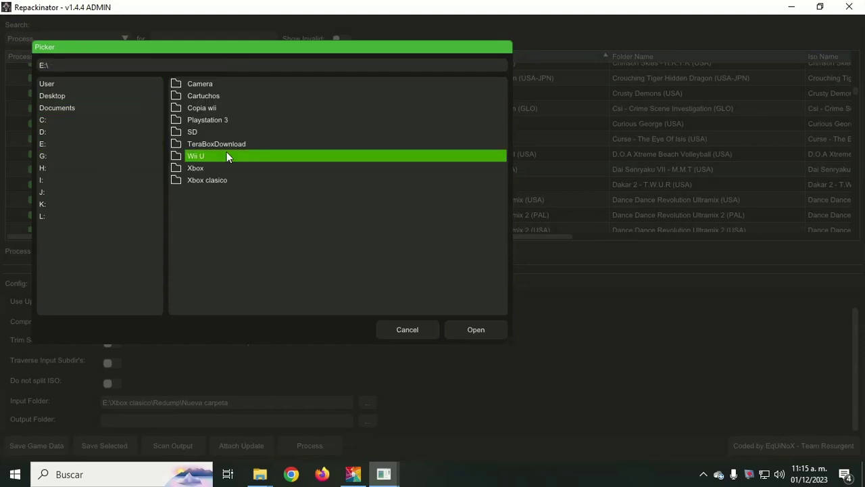
pyautogui.doubleClick(208, 180)
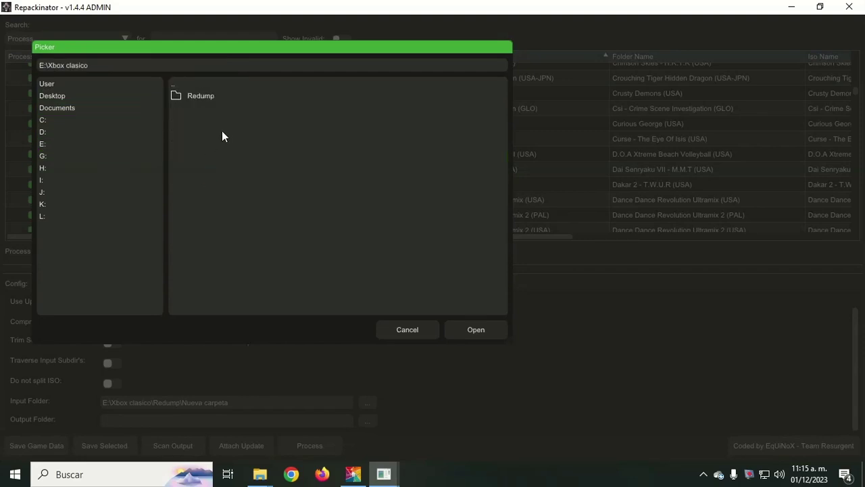
pyautogui.doubleClick(203, 96)
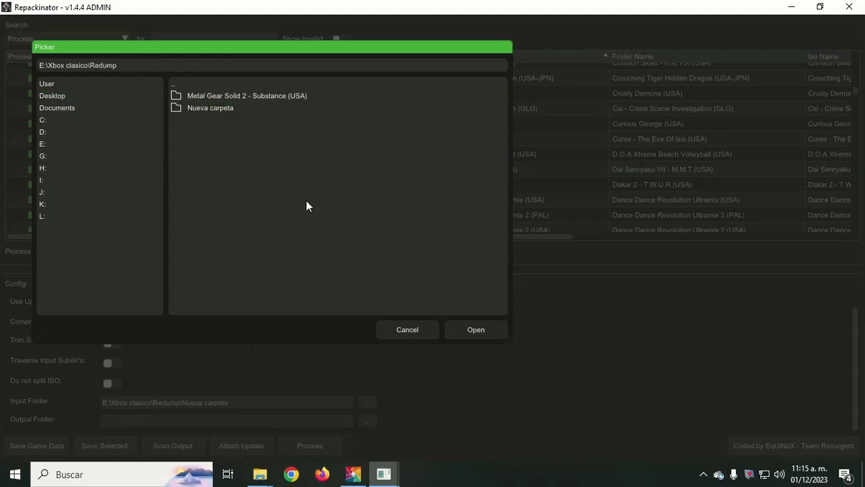
pyautogui.click(494, 329)
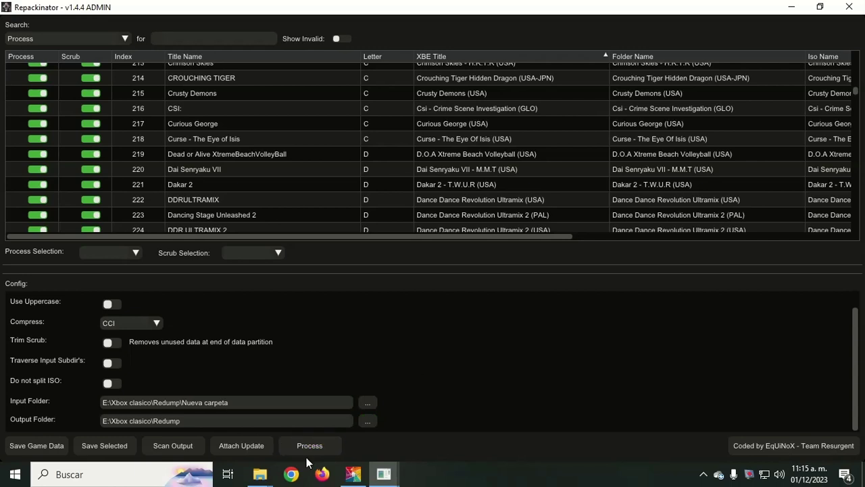
# Process the input folder with the configured settings, close the Repacking report when it finishes, and minimize Repackinator
pyautogui.click(333, 439)
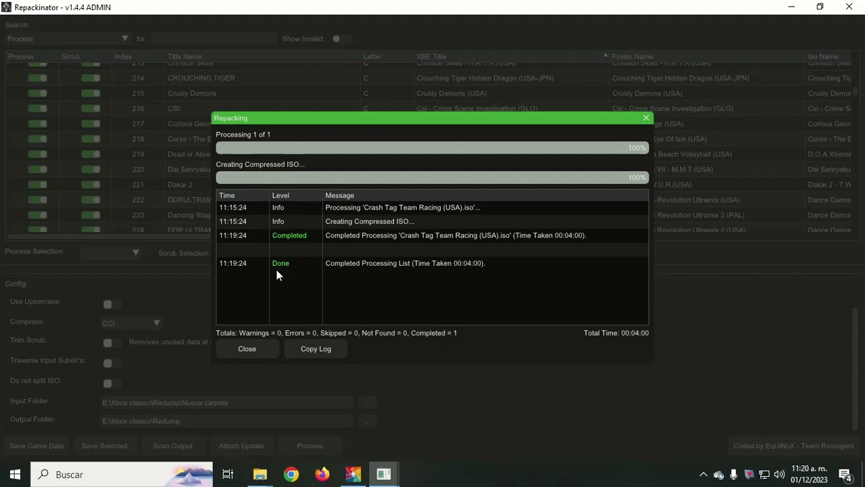
pyautogui.click(244, 350)
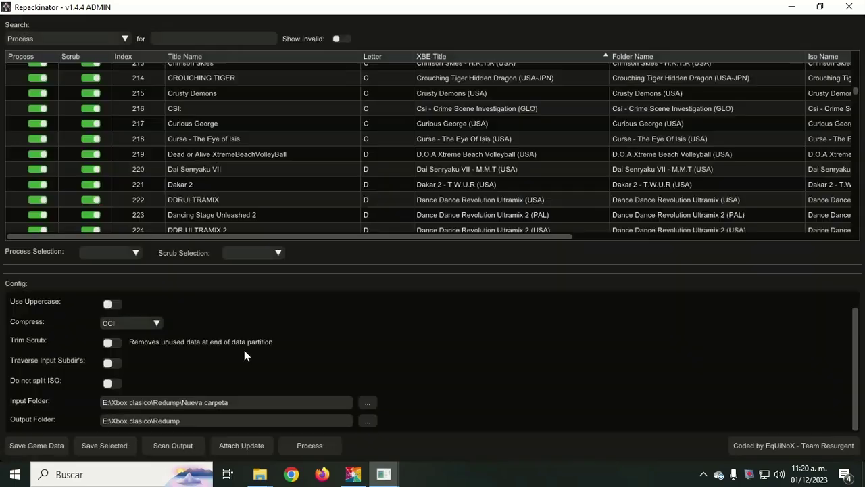
pyautogui.click(791, 7)
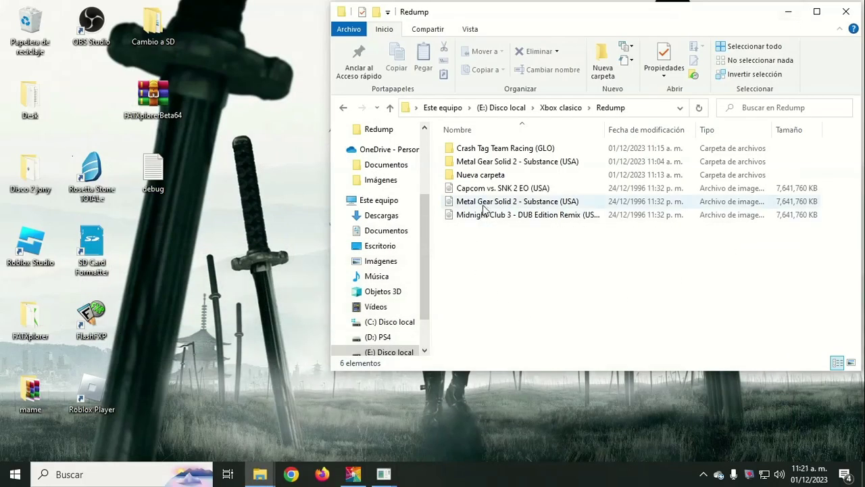
# Check the source image in Nueva carpeta and the repacked files in the Crash Tag Team Racing (GLO) folder
pyautogui.click(487, 179)
pyautogui.doubleClick(488, 181)
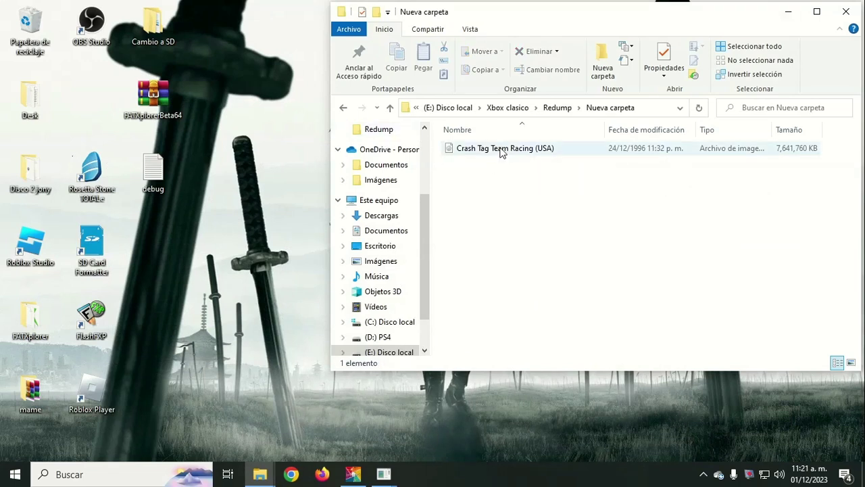
pyautogui.click(389, 108)
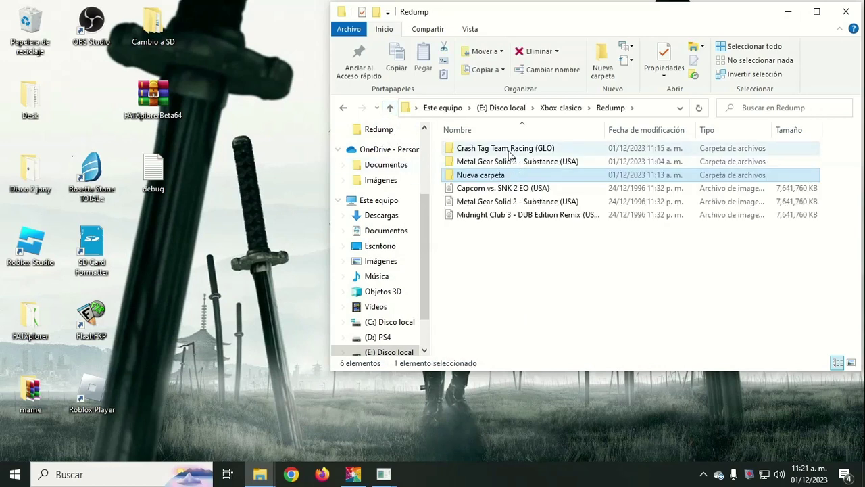
pyautogui.doubleClick(502, 150)
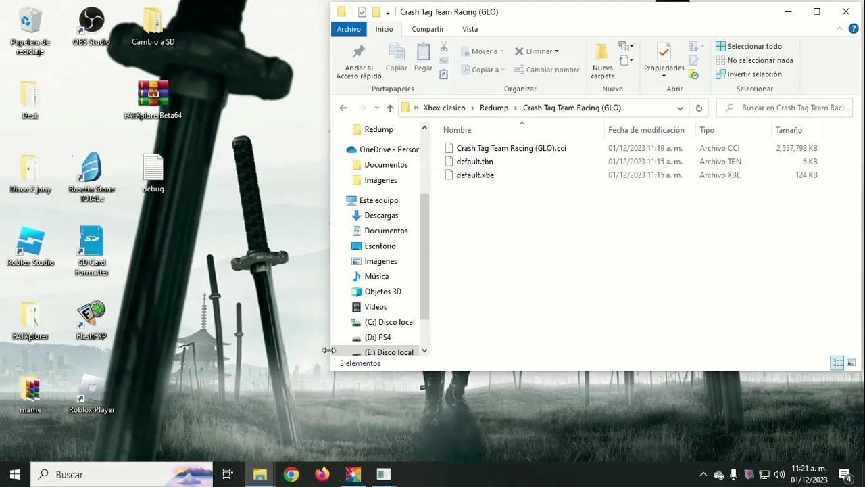
# Bring up the games folder, inspect the uncompressed size of the Crash Tag Team Racing [!] archive in WinRAR, and minimize the archive window
pyautogui.moveTo(259, 474)
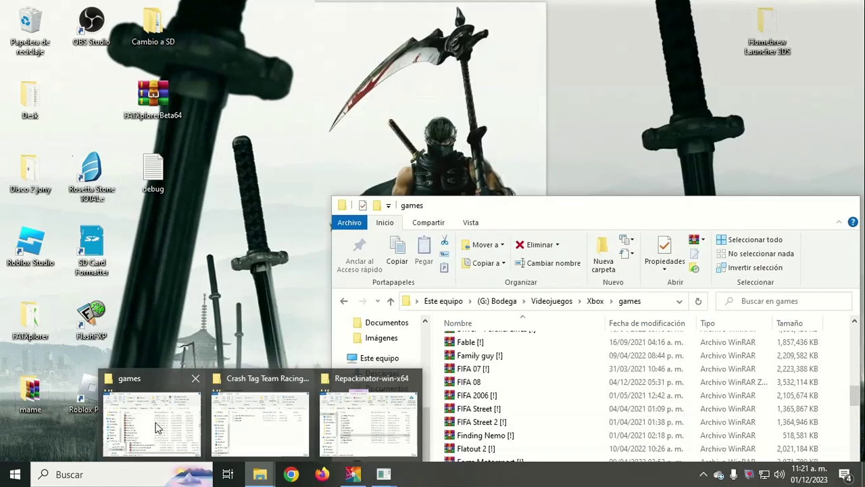
pyautogui.click(156, 424)
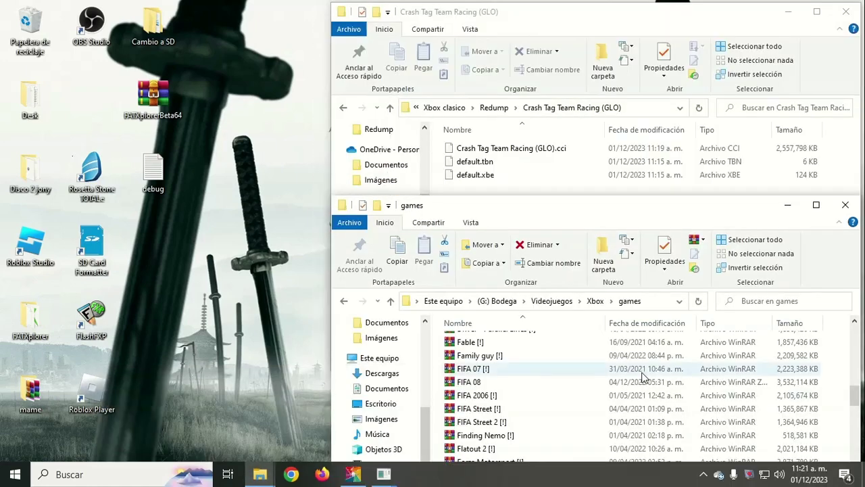
pyautogui.scroll(-3, 643, 377)
pyautogui.scroll(9, 644, 377)
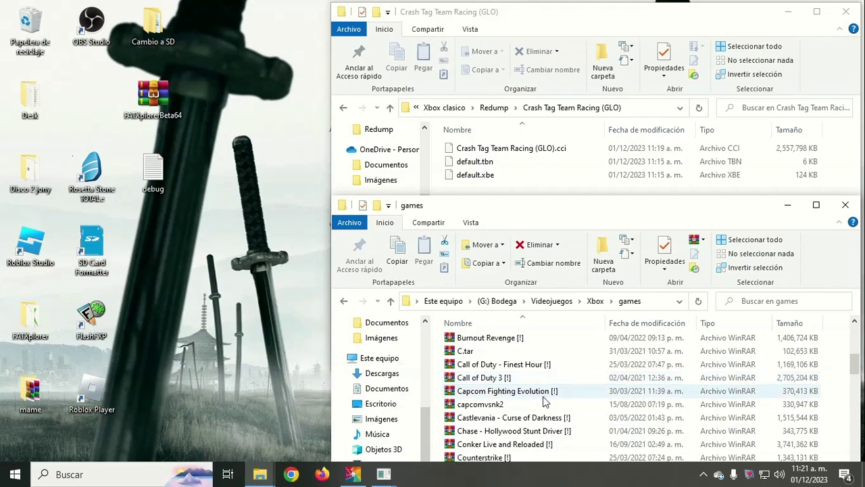
pyautogui.scroll(1, 545, 402)
pyautogui.scroll(-1, 545, 402)
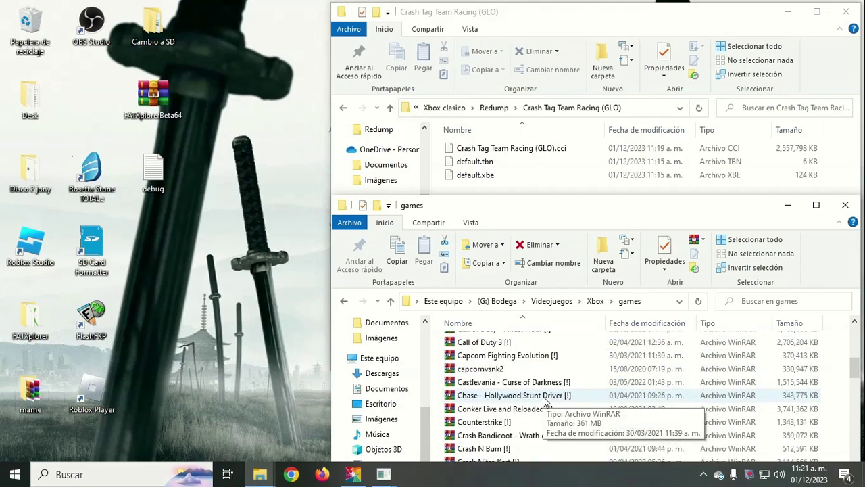
pyautogui.scroll(-2, 545, 402)
pyautogui.click(542, 396)
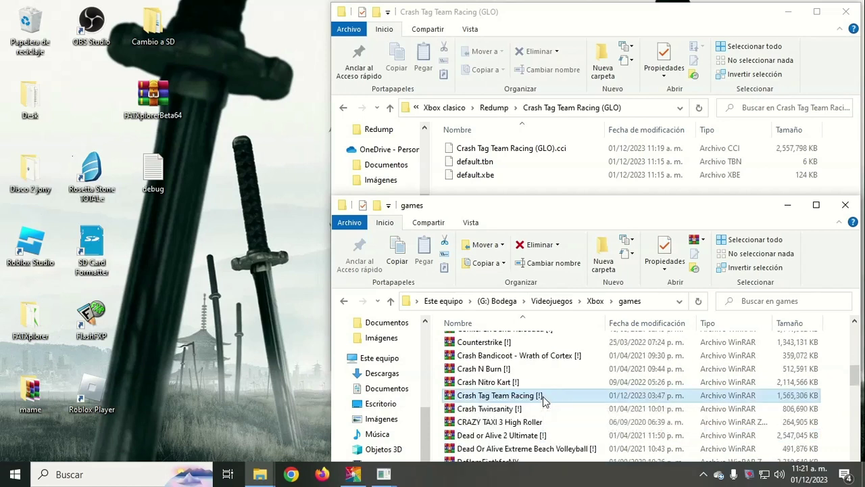
pyautogui.doubleClick(543, 396)
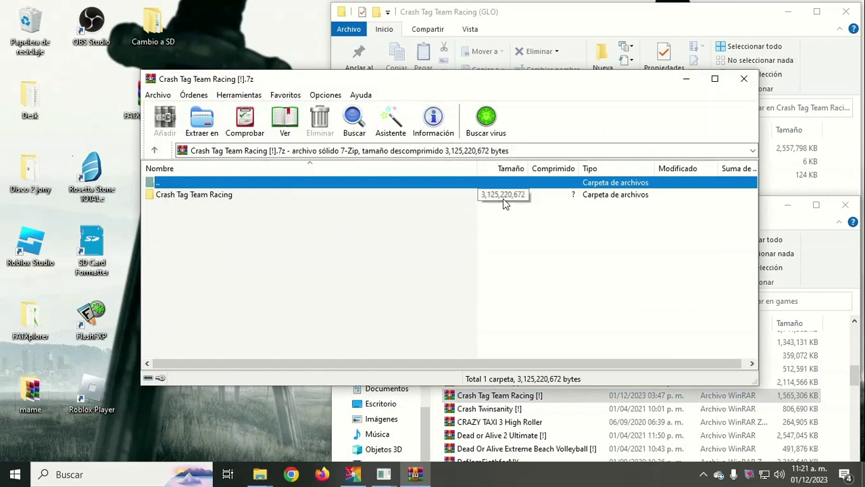
pyautogui.click(686, 82)
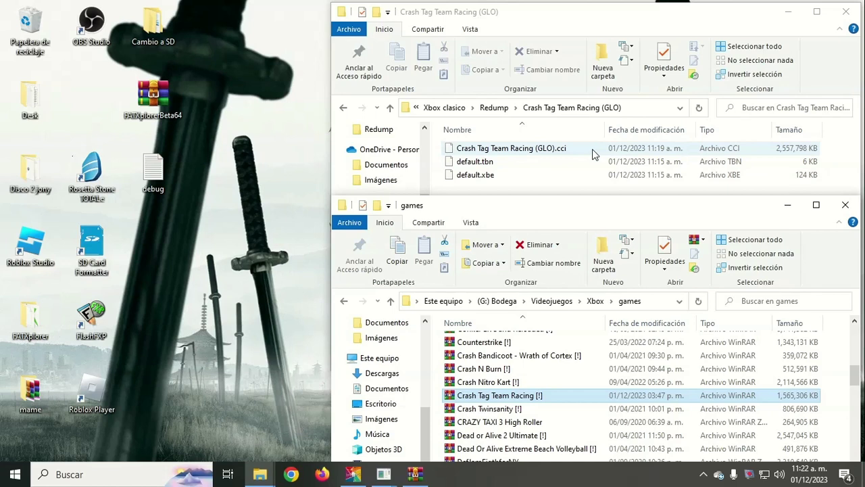
# Compare the repacked Metal Gear Solid 2 - Substance (USA) files with the Metal Gear Solid 2 Substance [!] archive's uncompressed size, then minimize the archive window
pyautogui.click(390, 108)
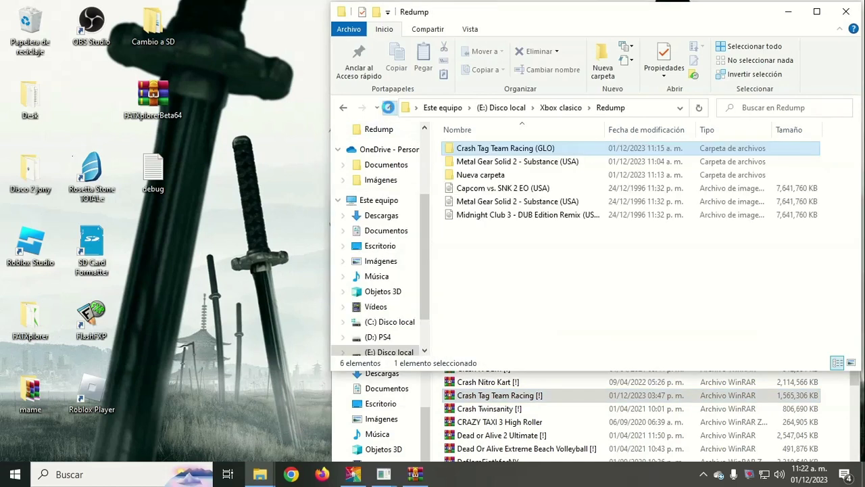
pyautogui.doubleClick(549, 163)
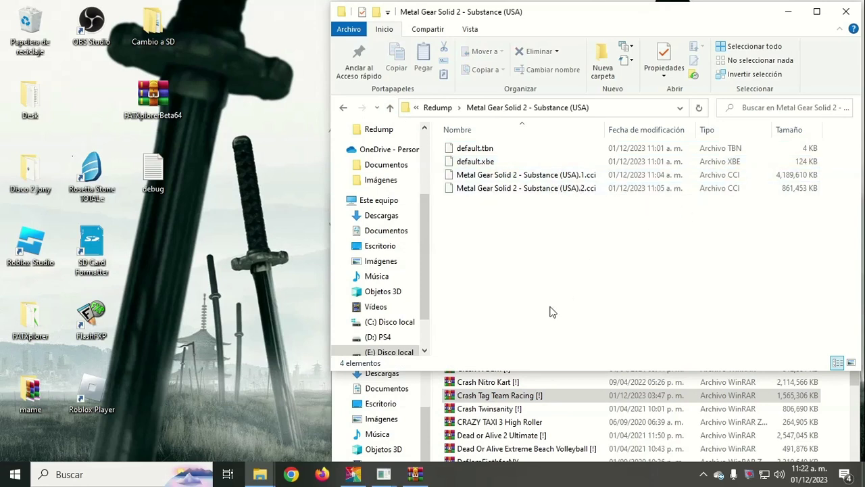
pyautogui.click(534, 420)
pyautogui.scroll(-4, 535, 421)
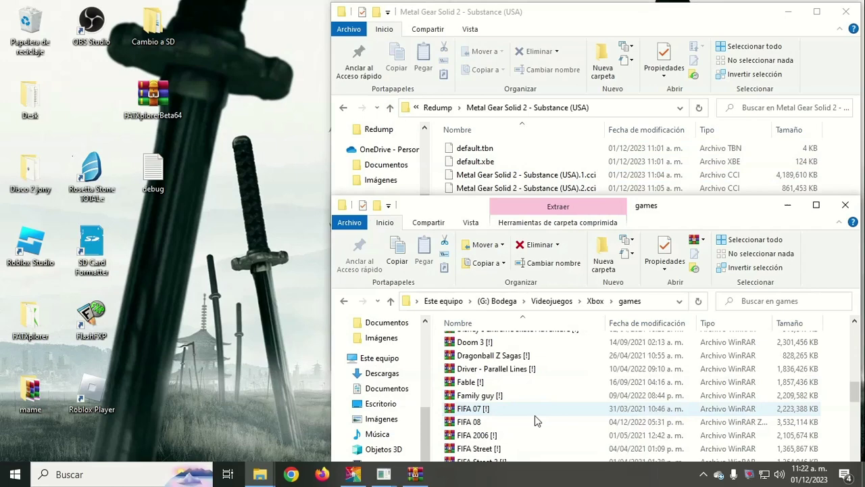
pyautogui.scroll(-3, 535, 415)
pyautogui.scroll(-3, 535, 417)
pyautogui.scroll(-5, 535, 416)
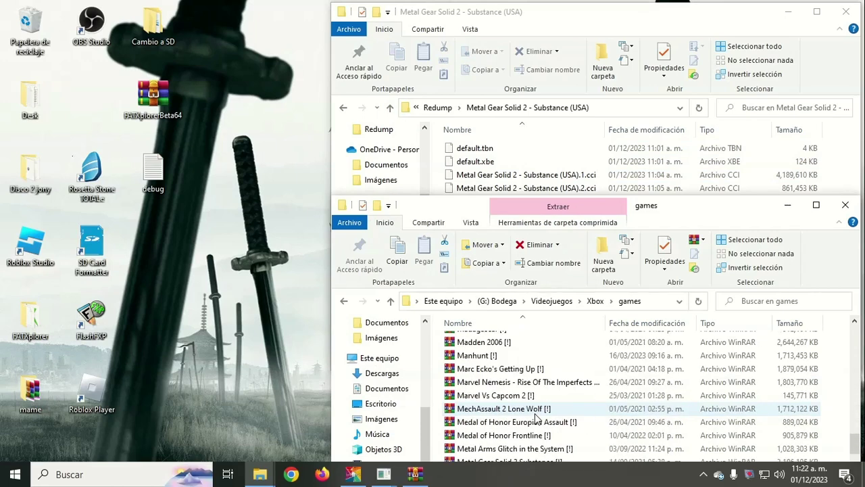
pyautogui.scroll(-1, 535, 416)
pyautogui.doubleClick(536, 420)
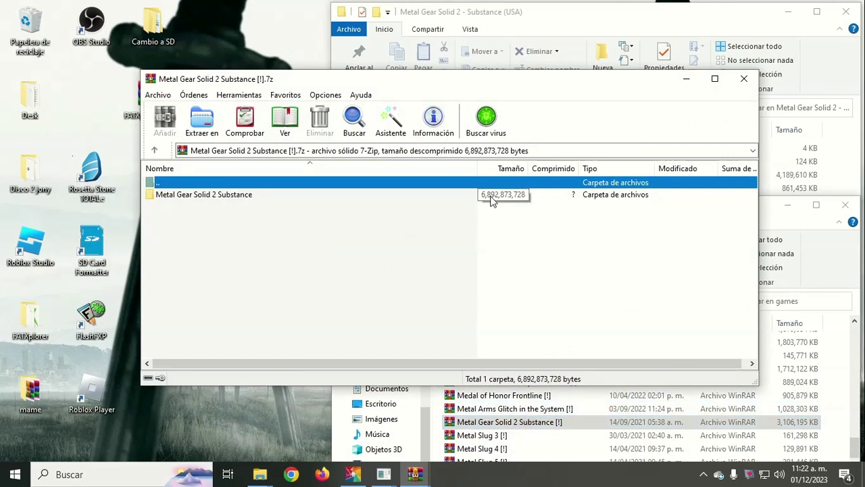
pyautogui.click(687, 79)
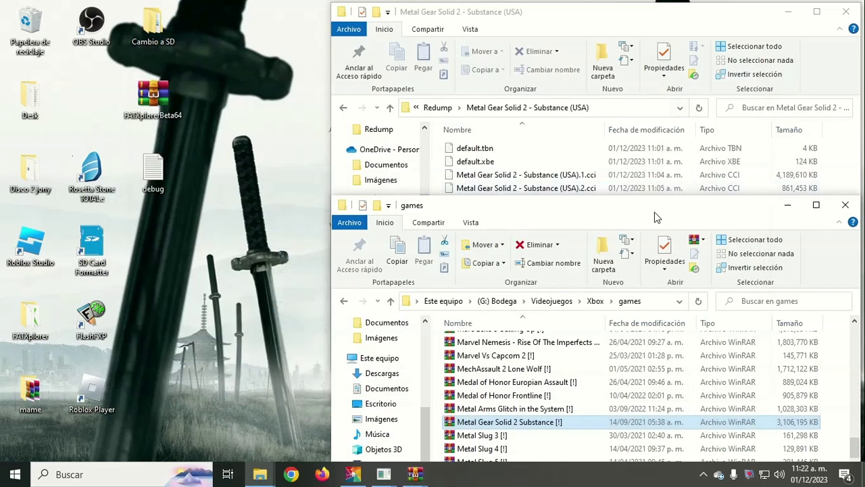
# Minimize the games folder window, return to the Redump folder, and select the Crash Tag Team Racing (GLO) folder
pyautogui.moveTo(646, 205); pyautogui.dragTo(516, 193)
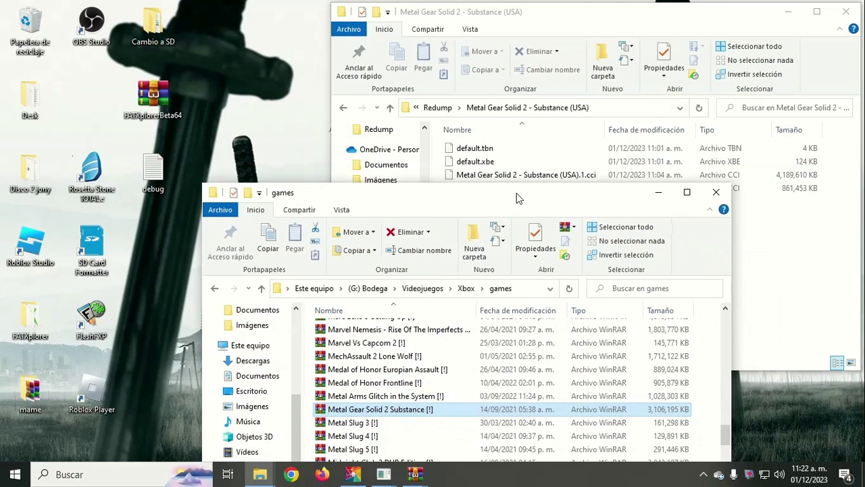
pyautogui.click(659, 195)
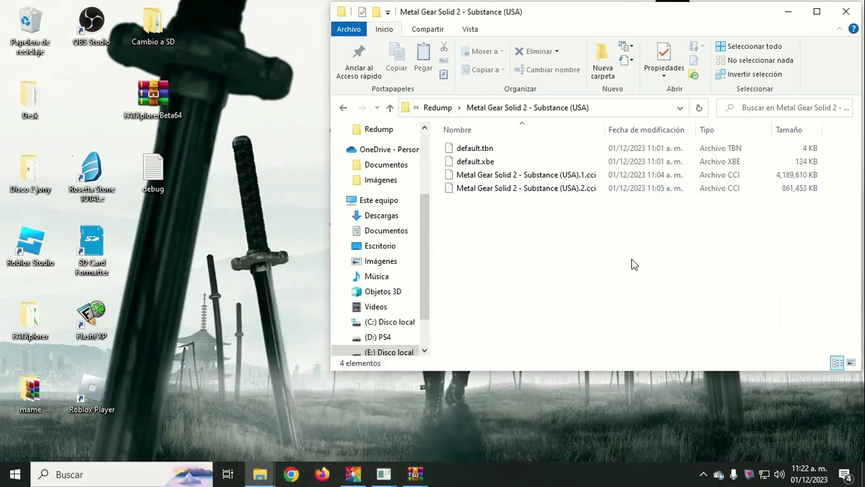
pyautogui.click(386, 108)
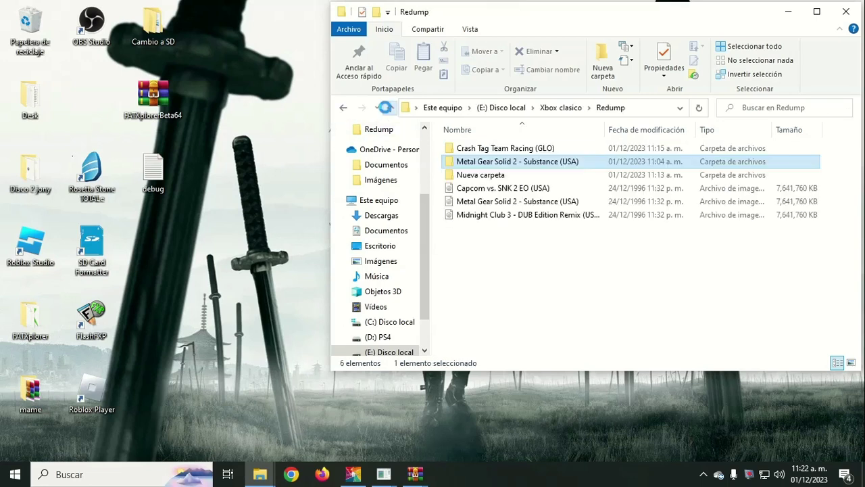
pyautogui.click(504, 162)
pyautogui.click(504, 152)
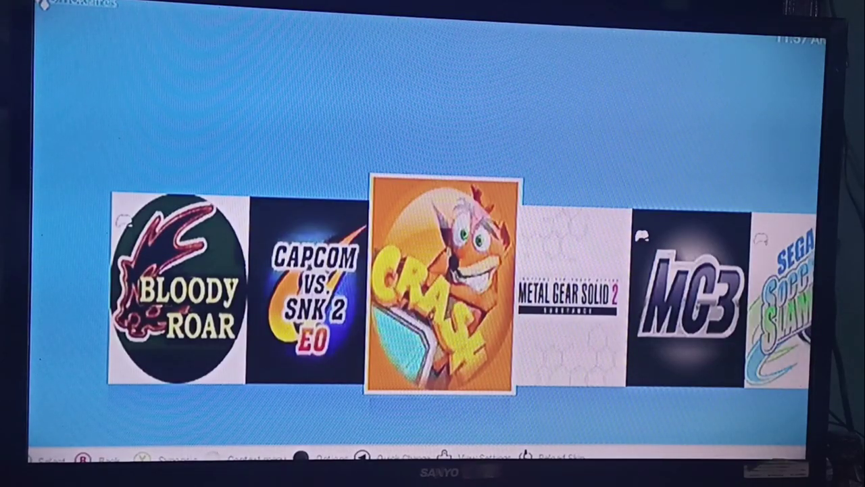
# On the Xbox dashboard, open the file manager (Administrador archivos) from the Ajustes settings
pyautogui.press('Right')
pyautogui.press('Left')
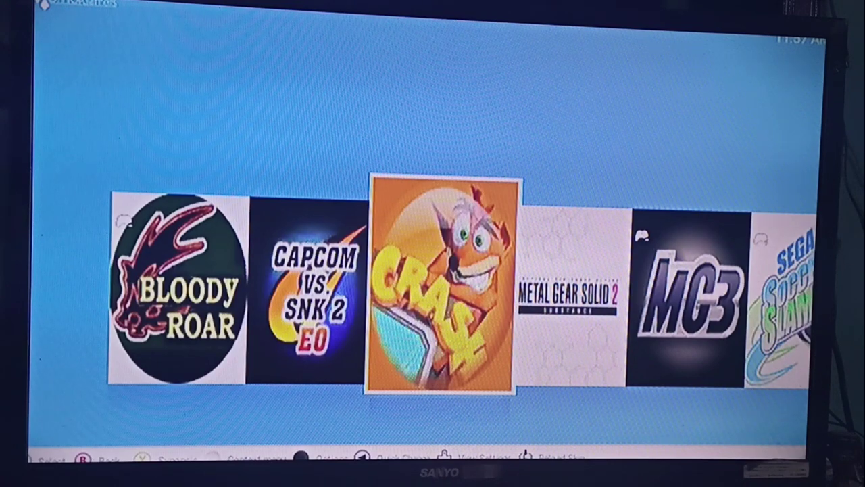
pyautogui.press('Menu')
pyautogui.press('Down')
pyautogui.press('Down')
pyautogui.press('Return')
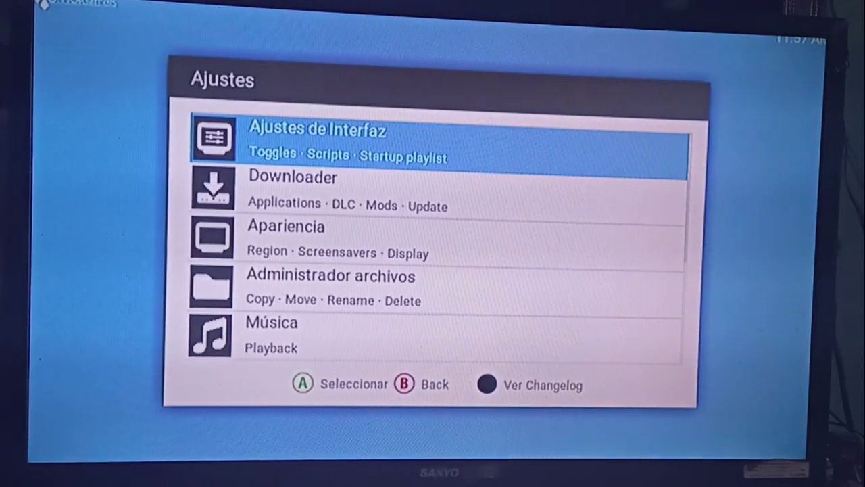
pyautogui.press('Down')
pyautogui.press('Down')
pyautogui.press('Down')
pyautogui.press('Return')
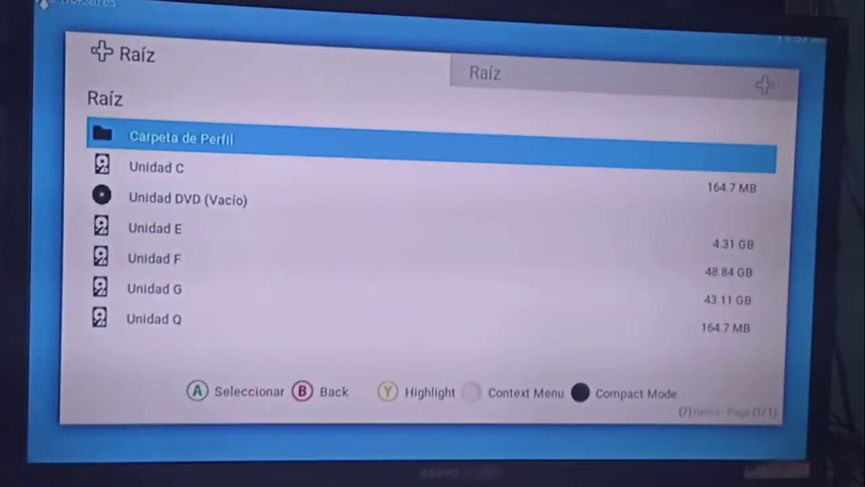
# Open the games folder on Unidad G in the file manager
pyautogui.press('Down')
pyautogui.press('Down')
pyautogui.press('Down')
pyautogui.press('Down')
pyautogui.press('Down')
pyautogui.press('Return')
pyautogui.press('Return')
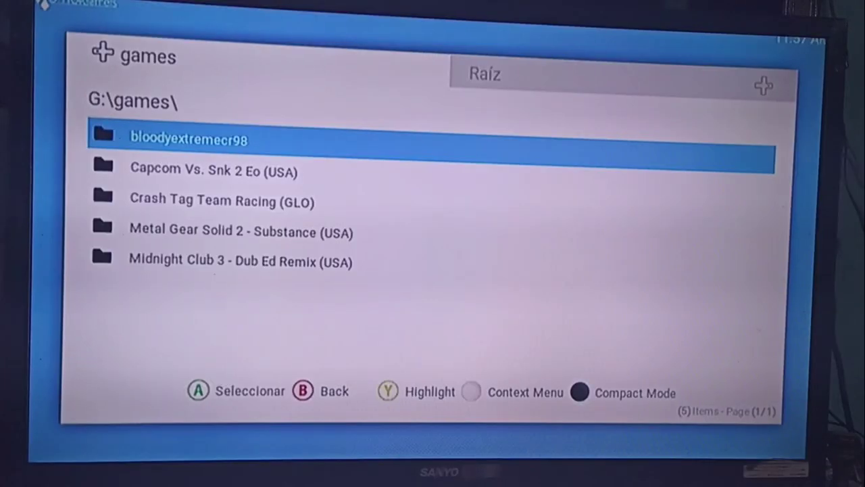
# Check the files inside the Crash Tag Team Racing (GLO) folder and return to G:\games
pyautogui.press('Down')
pyautogui.press('Down')
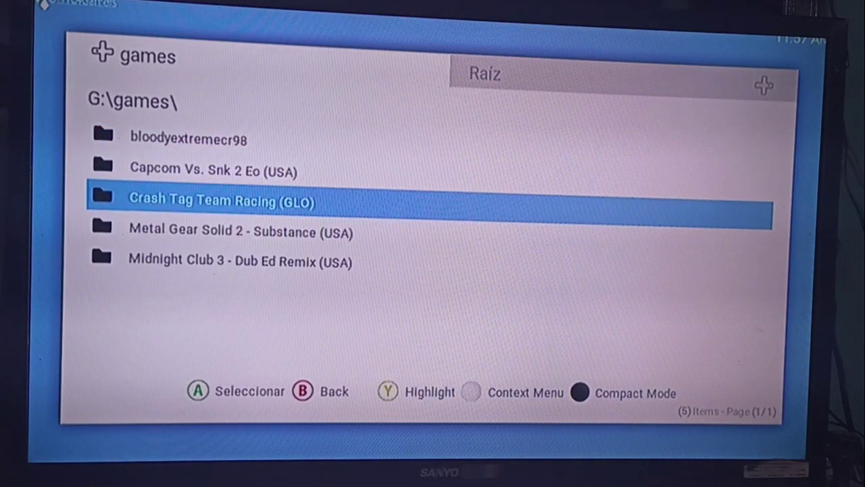
pyautogui.press('Return')
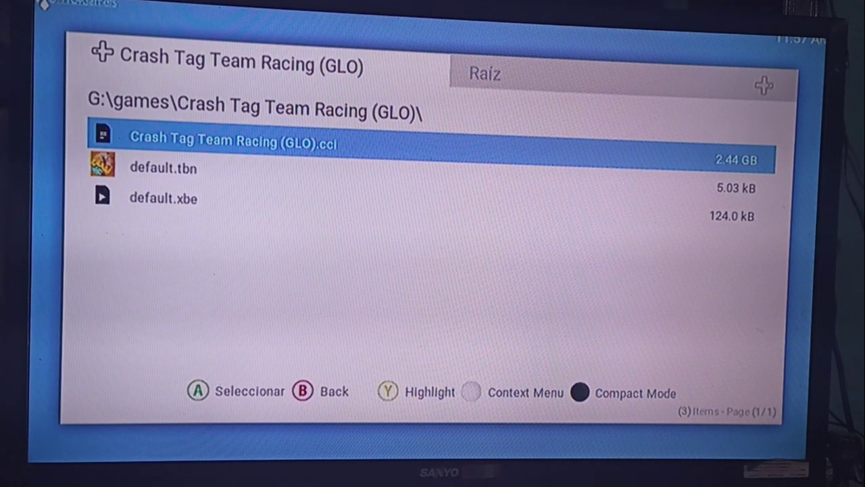
pyautogui.press('BackSpace')
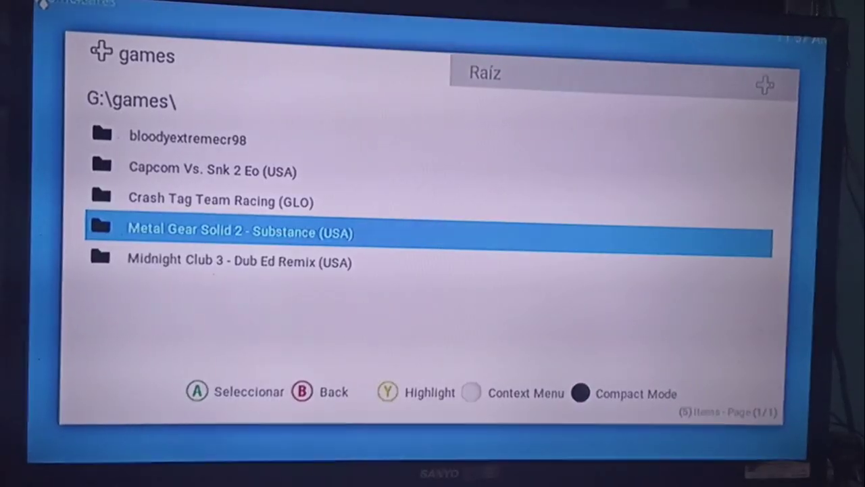
# Examine the two split CCI files and their sizes in the Metal Gear Solid 2 - Substance (USA) folder
pyautogui.press('Return')
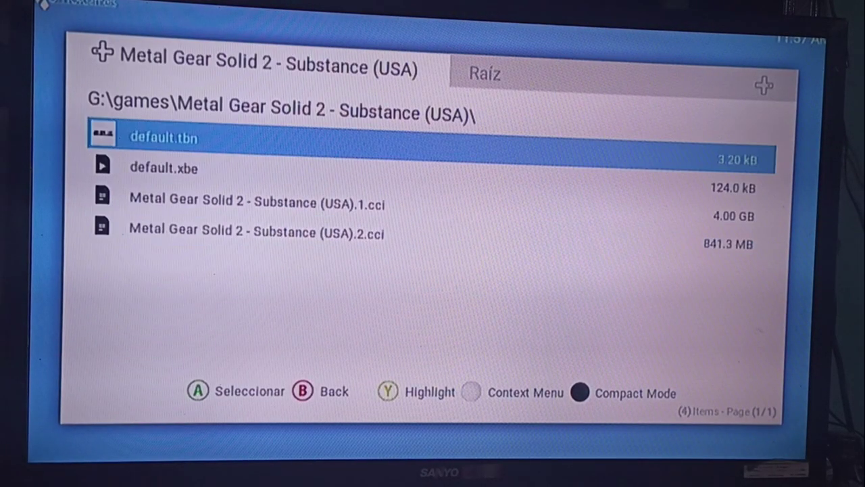
pyautogui.press('Down')
pyautogui.press('Down')
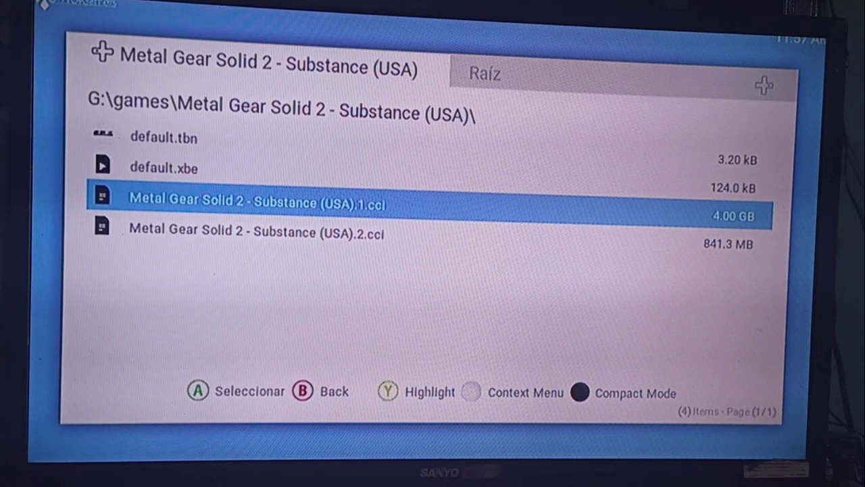
pyautogui.press('Down')
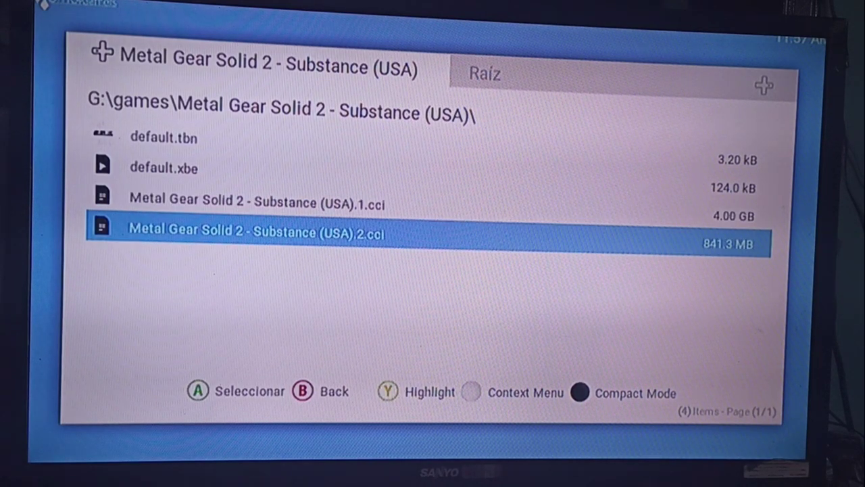
pyautogui.press('Up')
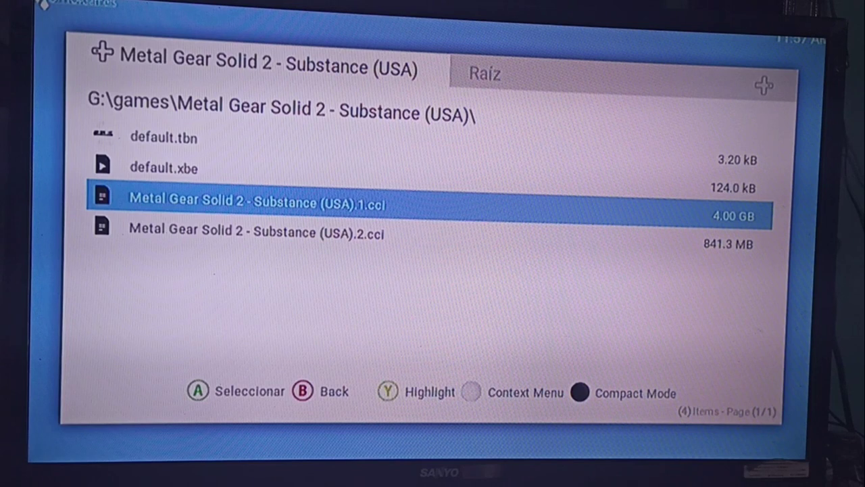
pyautogui.press('Down')
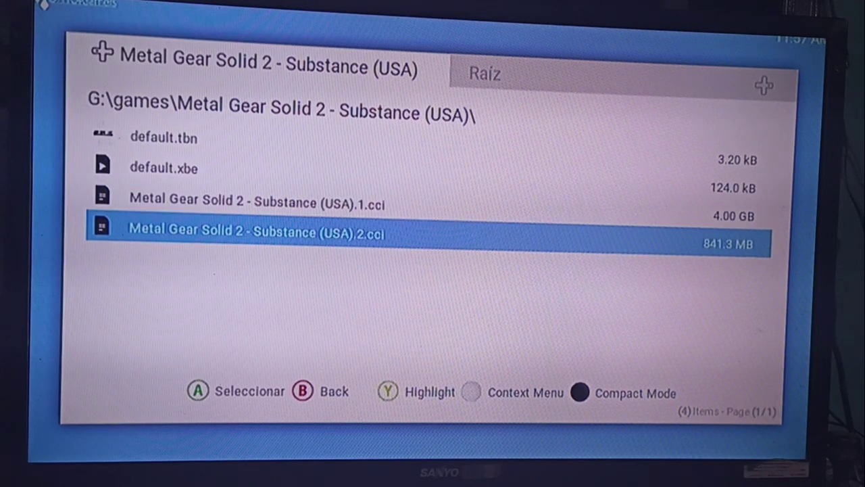
pyautogui.press('Up')
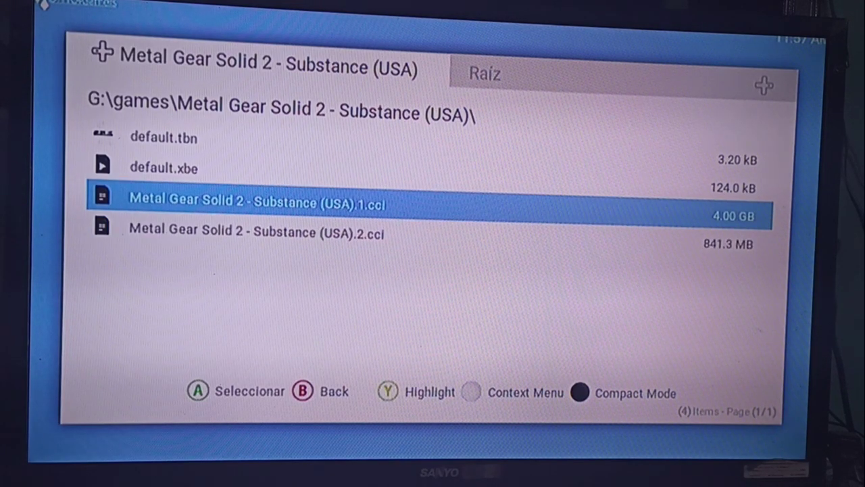
pyautogui.press('Down')
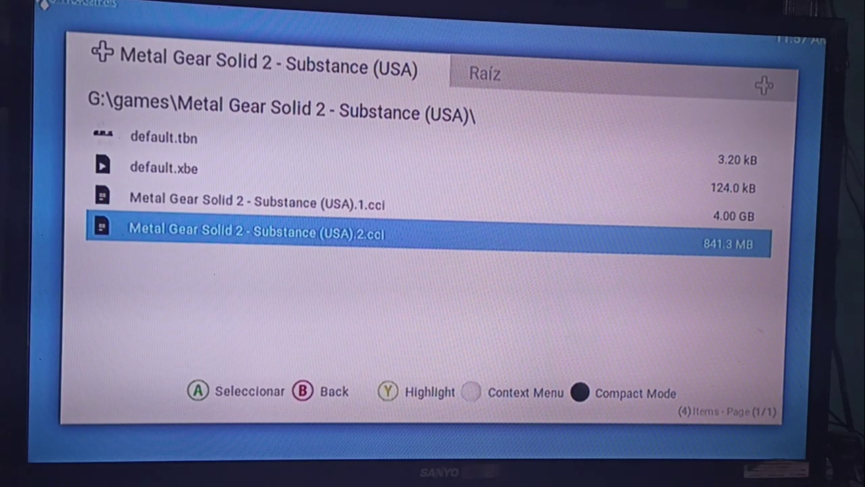
pyautogui.press('Up')
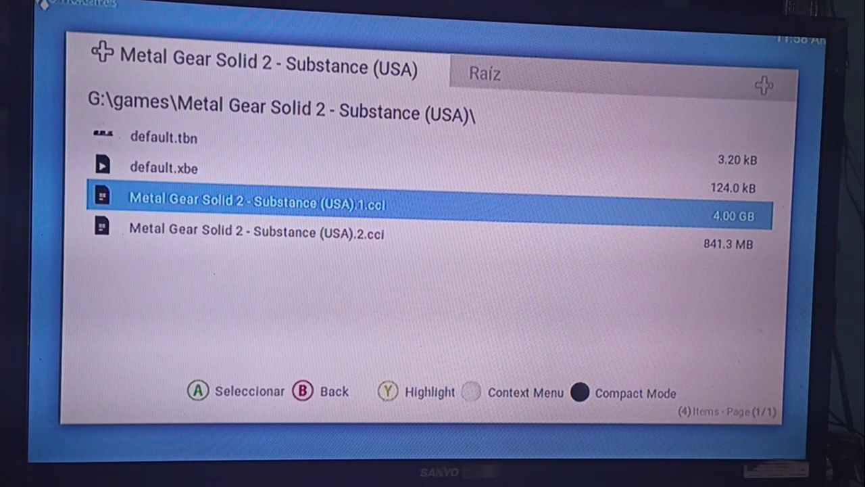
# Leave the file manager and launch Crash Tag Team Racing, continuing past its title screen to New Game
pyautogui.press('BackSpace')
pyautogui.press('BackSpace')
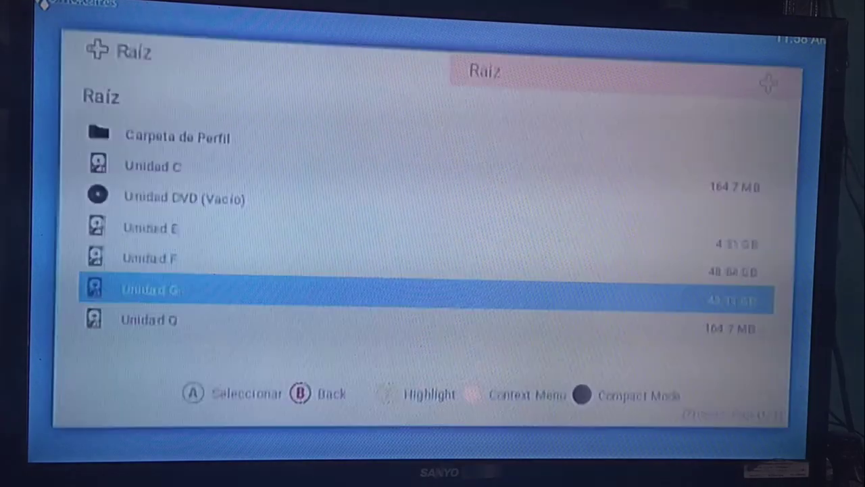
pyautogui.press('BackSpace')
pyautogui.press('BackSpace')
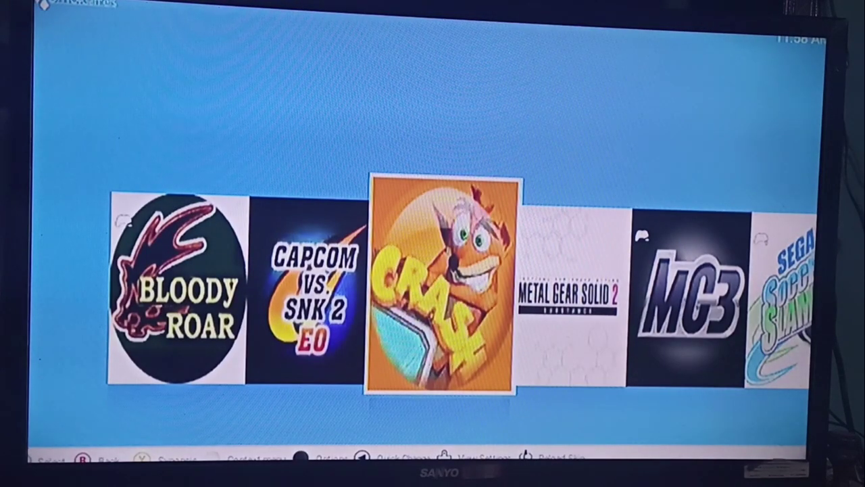
pyautogui.press('Return')
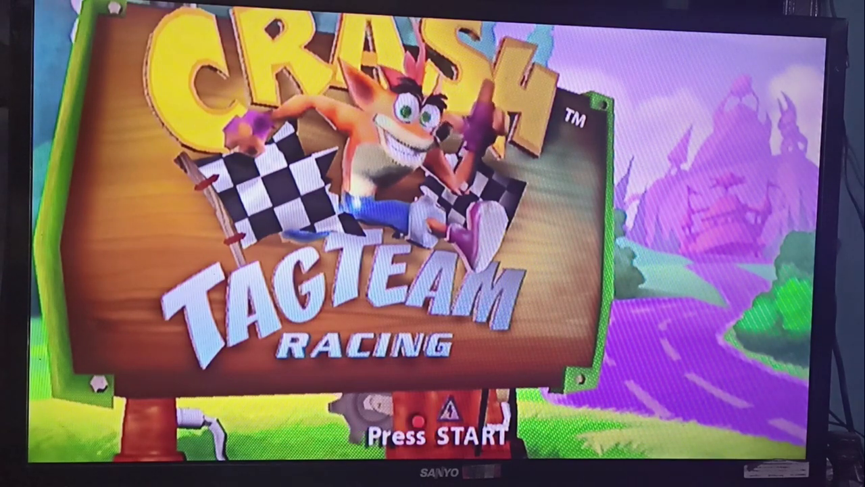
pyautogui.press('Return')
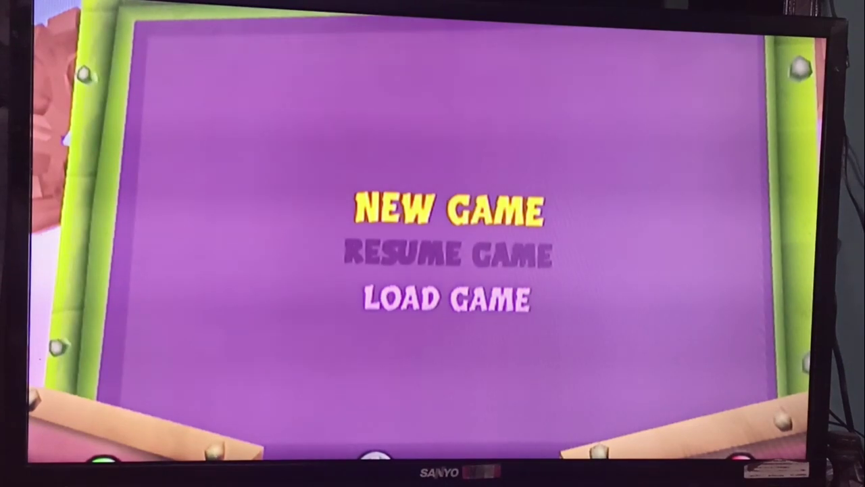
pyautogui.press('Return')
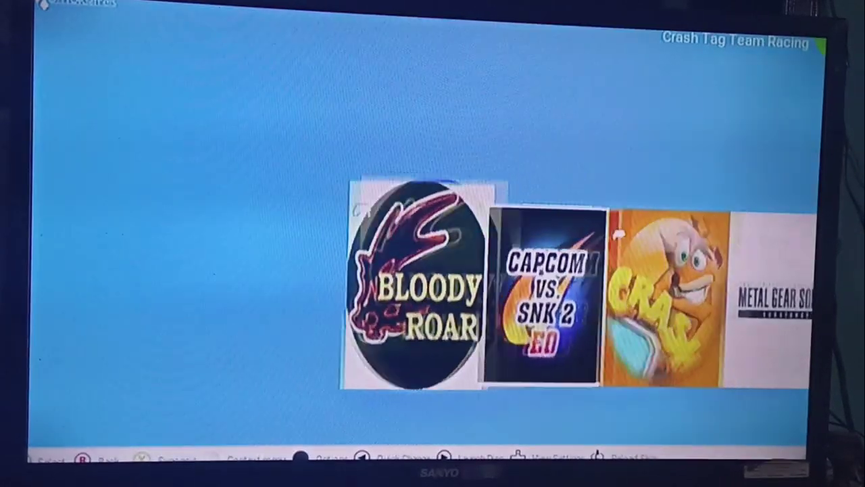
# Launch Metal Gear Solid 2 Substance from the dashboard's game list
pyautogui.press('Right')
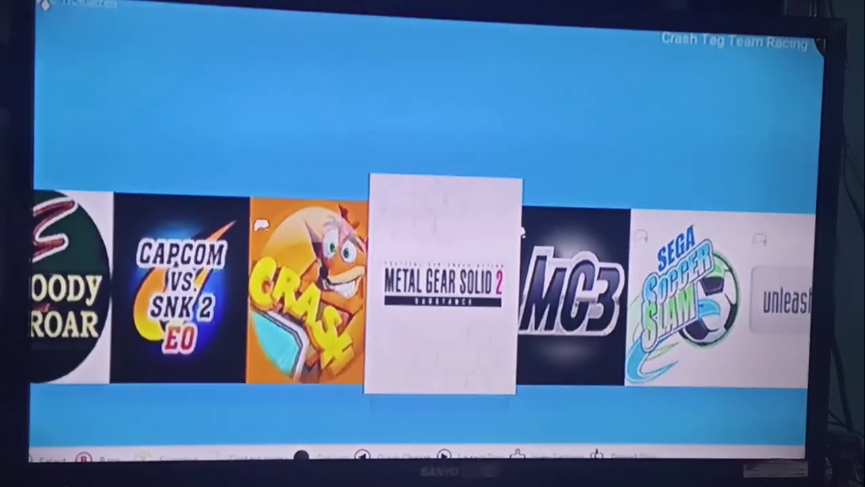
pyautogui.press('Return')
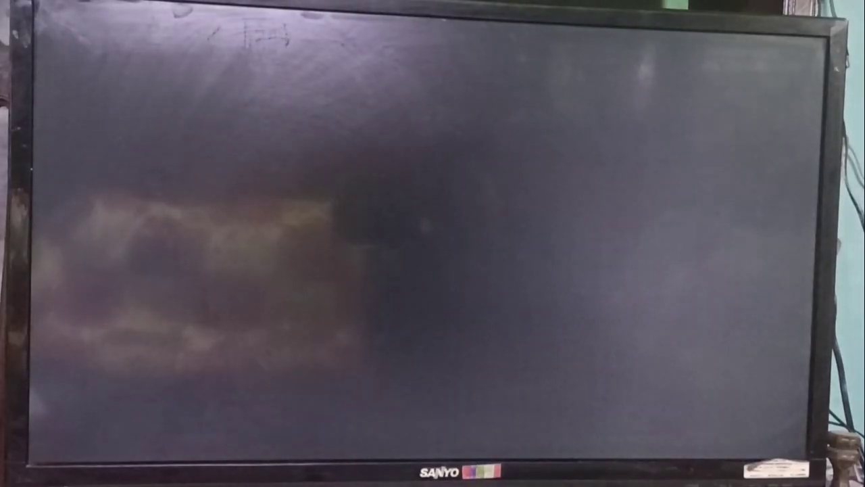